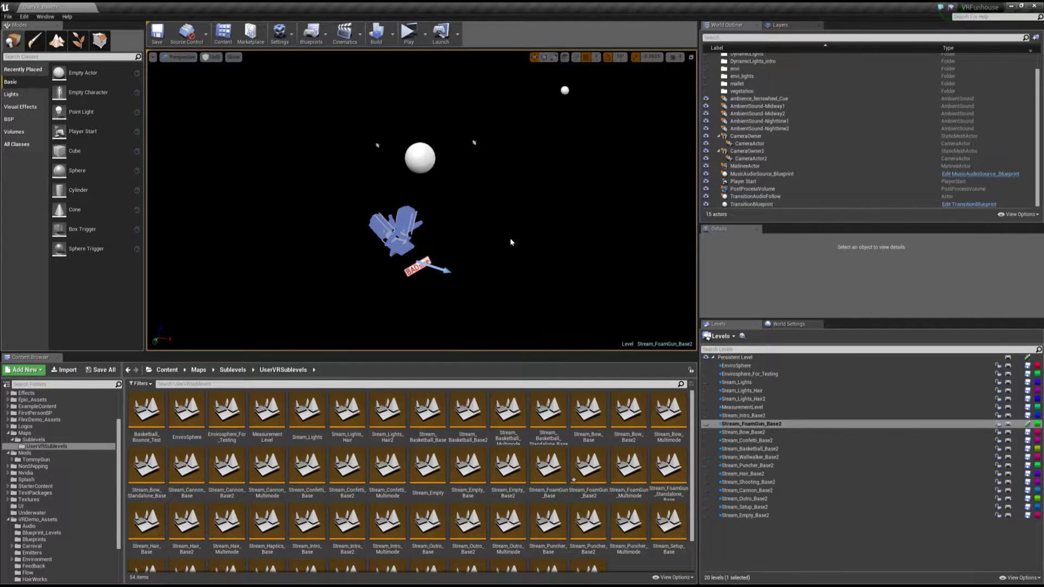
Make UserVR_Base2's Persistent Level the current level in the Levels panel.
{"action": "double_click", "coordinate": [737, 357]}
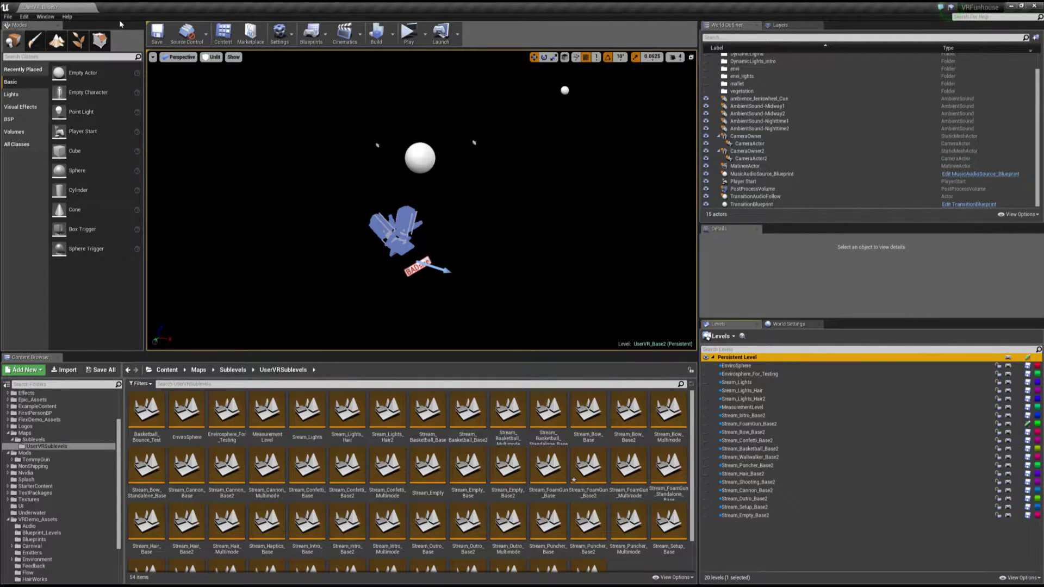
Bring up the Levels panel and make the EnviroSphere level visible.
{"action": "left_click", "coordinate": [46, 16]}
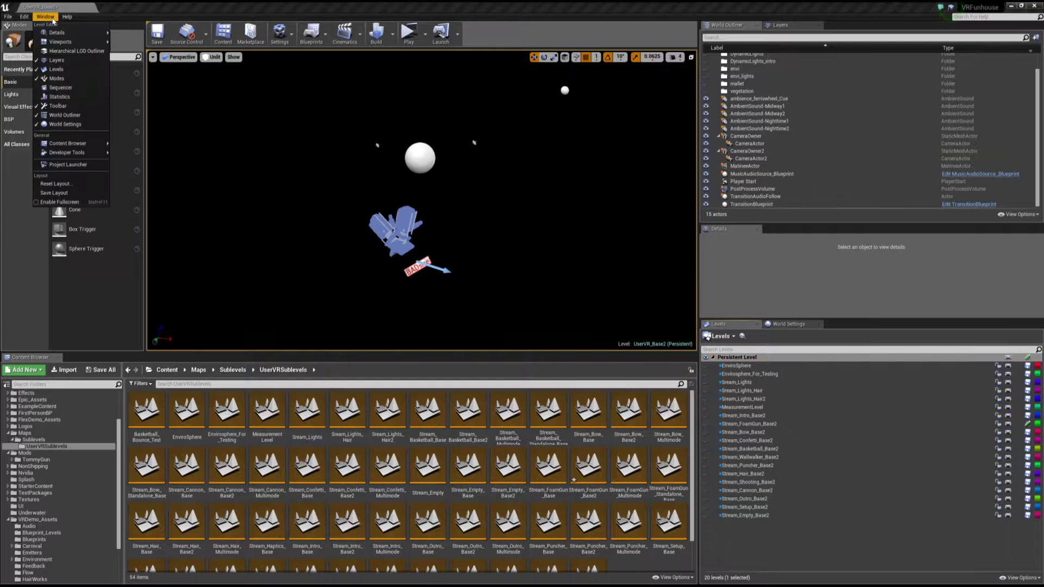
{"action": "left_click", "coordinate": [76, 71]}
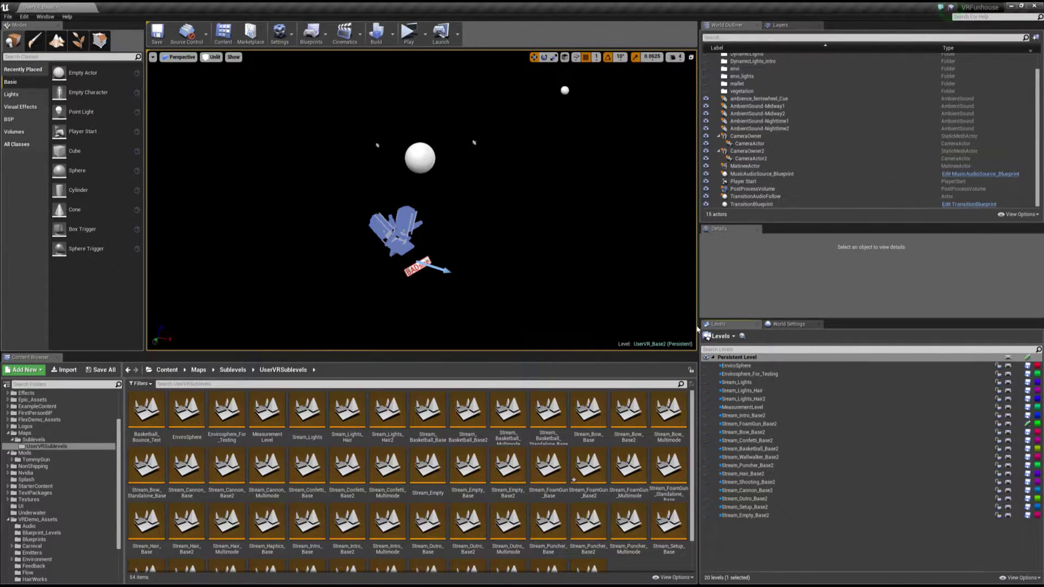
{"action": "left_click", "coordinate": [706, 365]}
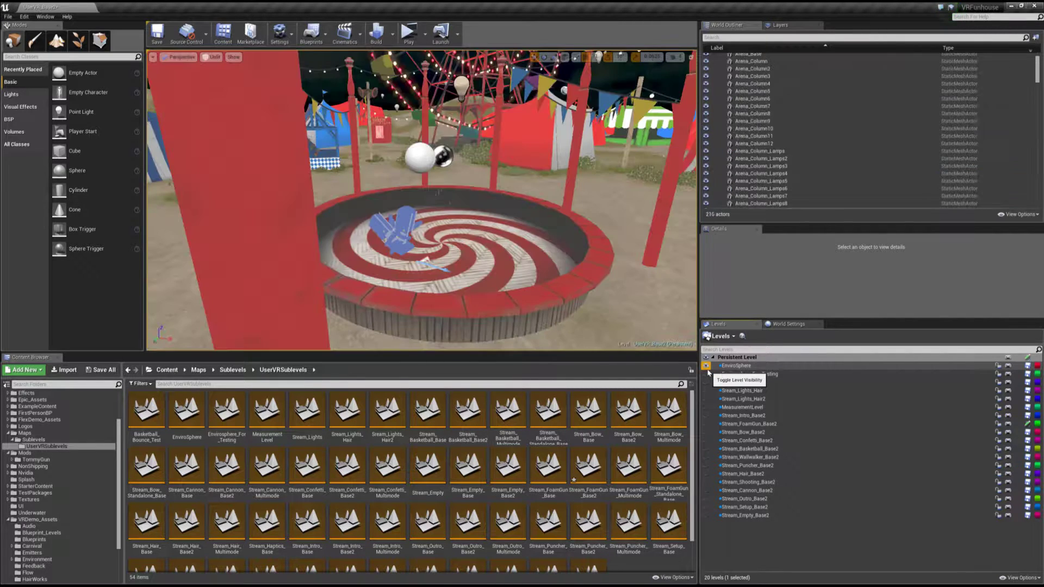
Switch the viewport to Lit and look around the night-lit carnival arena.
{"action": "left_click", "coordinate": [215, 57]}
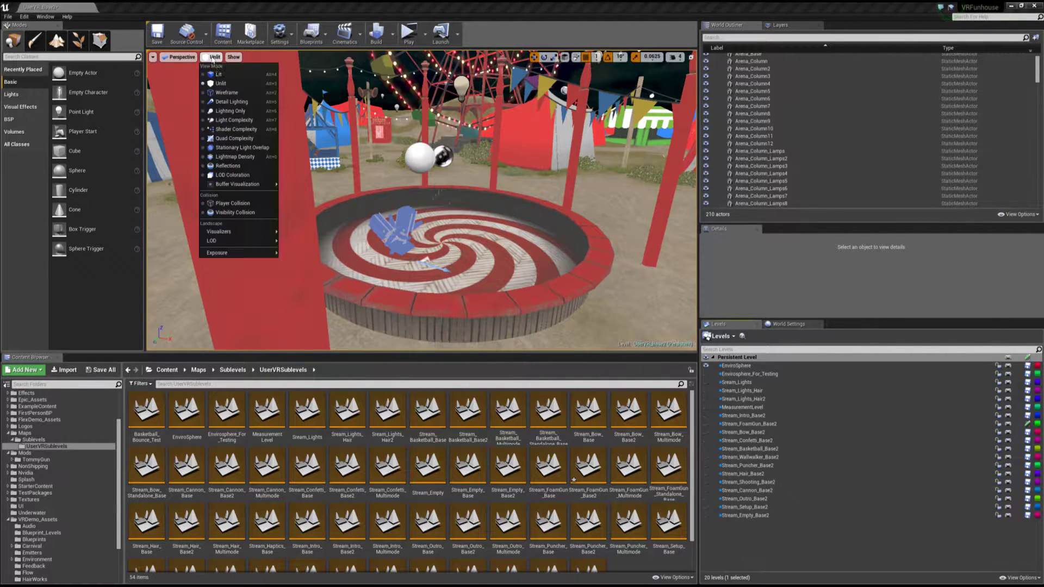
{"action": "left_click", "coordinate": [231, 76]}
{"action": "right_click_drag", "start_coordinate": [231, 77], "coordinate": [240, 93]}
{"action": "mouse_move", "coordinate": [512, 268]}
{"action": "right_mouse_down"}
{"action": "mouse_move", "coordinate": [538, 255]}
{"action": "mouse_move", "coordinate": [500, 250]}
{"action": "mouse_move", "coordinate": [489, 233]}
{"action": "mouse_move", "coordinate": [623, 245]}
{"action": "mouse_move", "coordinate": [598, 239]}
{"action": "mouse_move", "coordinate": [582, 251]}
{"action": "mouse_move", "coordinate": [609, 259]}
{"action": "mouse_move", "coordinate": [517, 253]}
{"action": "mouse_move", "coordinate": [510, 278]}
{"action": "right_mouse_up"}
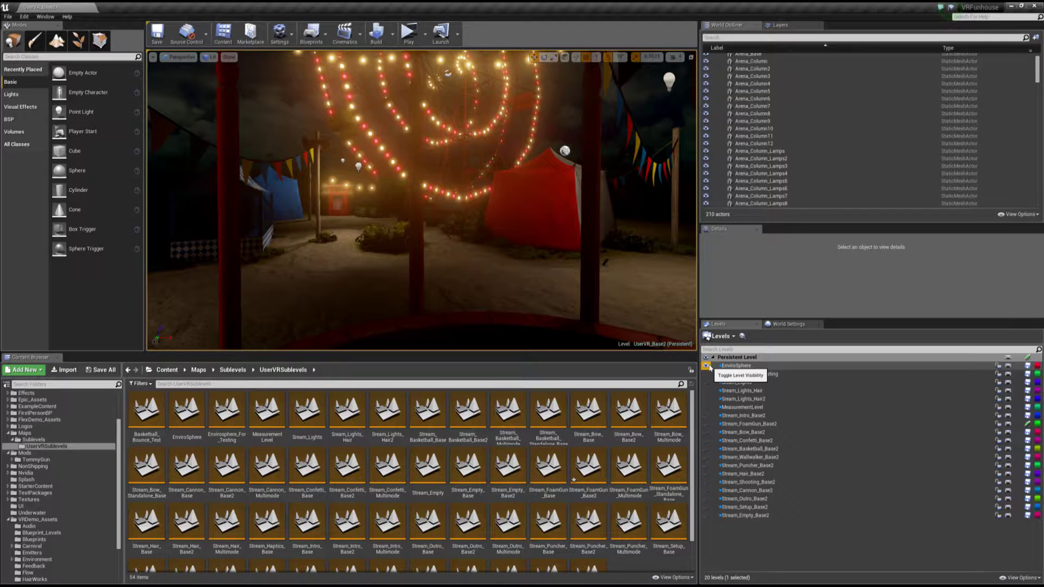
{"action": "right_click_drag", "start_coordinate": [537, 292], "coordinate": [536, 292]}
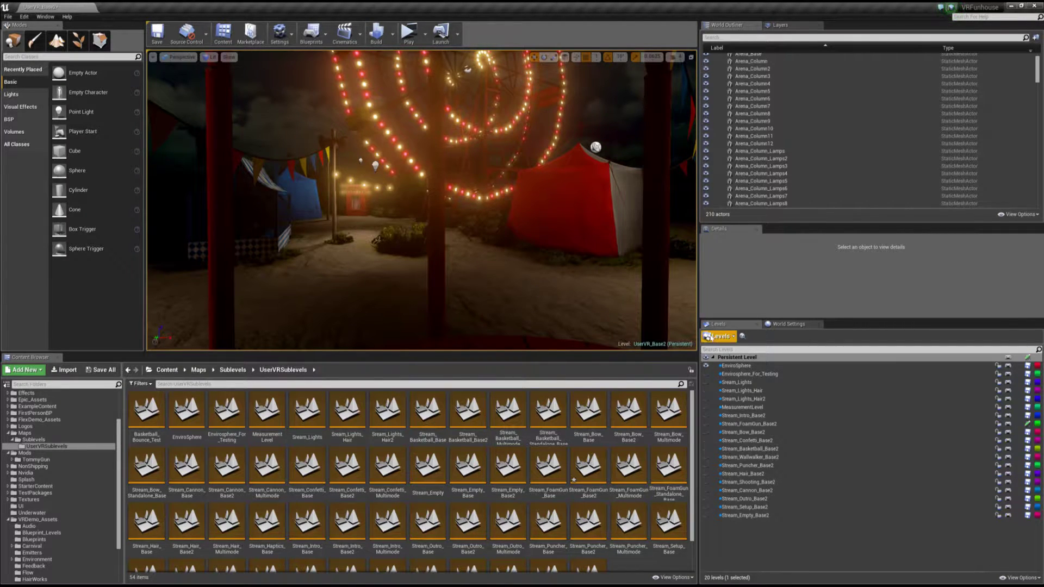
Show Stream_FoamGun_Base2 and Stream_Lights to view the lit booth, then show Stream_Hair_Base2.
{"action": "left_click", "coordinate": [706, 423]}
{"action": "right_click_drag", "start_coordinate": [422, 201], "coordinate": [422, 229]}
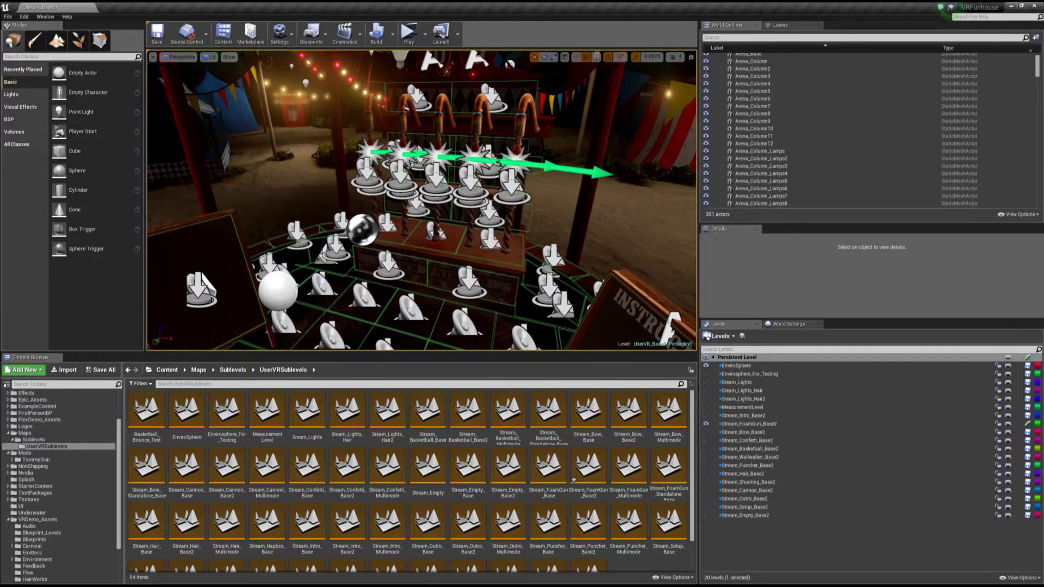
{"action": "left_click", "coordinate": [706, 382]}
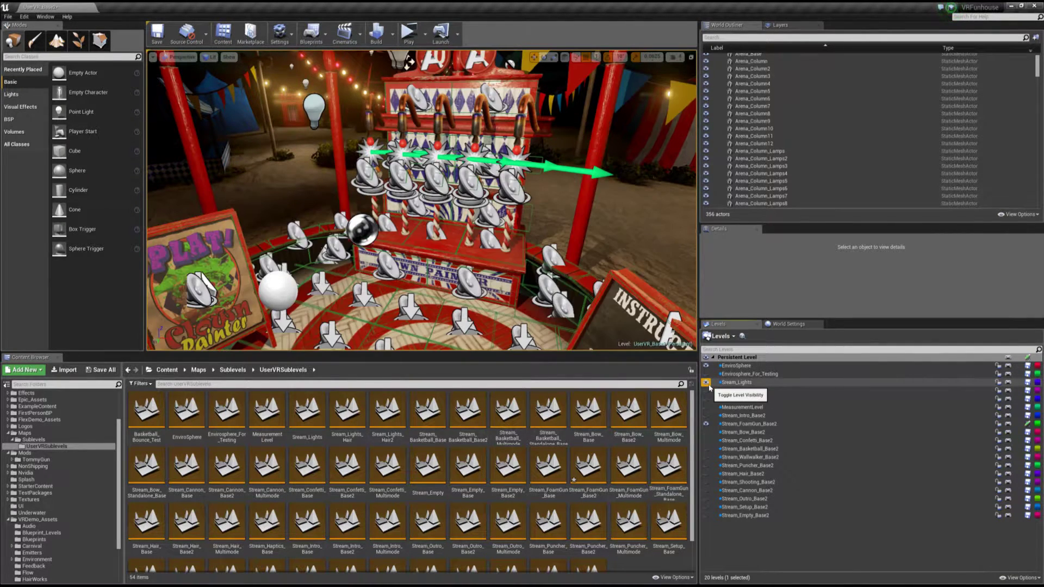
{"action": "right_click_drag", "start_coordinate": [652, 109], "coordinate": [550, 74]}
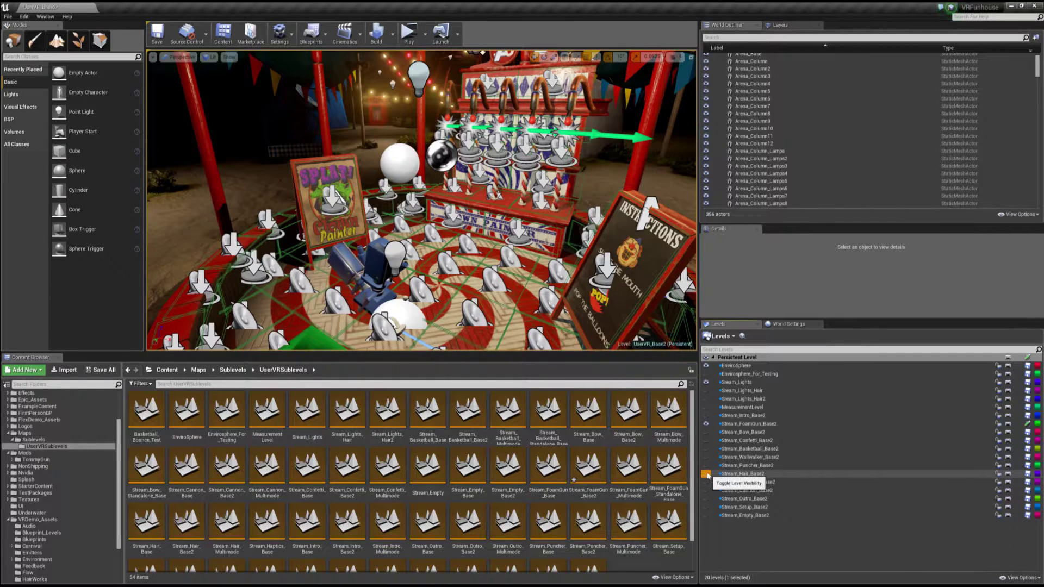
{"action": "left_click", "coordinate": [708, 475]}
Swap the foam-gun levels for Stream_Lights_Hair, view the Whack-A-Mole booth, open the Level Blueprint.
{"action": "left_click", "coordinate": [706, 423]}
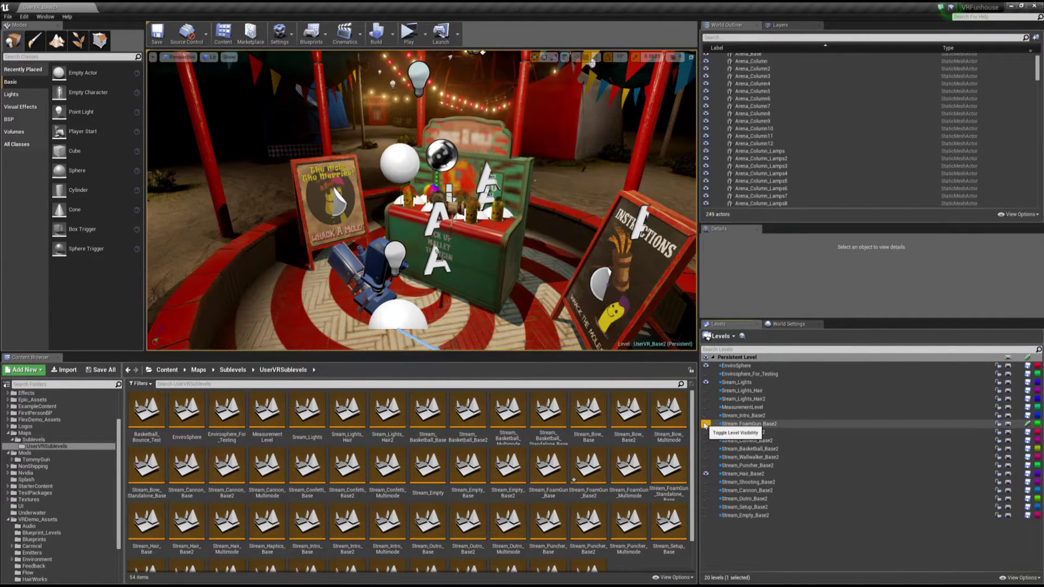
{"action": "left_click", "coordinate": [706, 390]}
{"action": "left_click", "coordinate": [706, 383]}
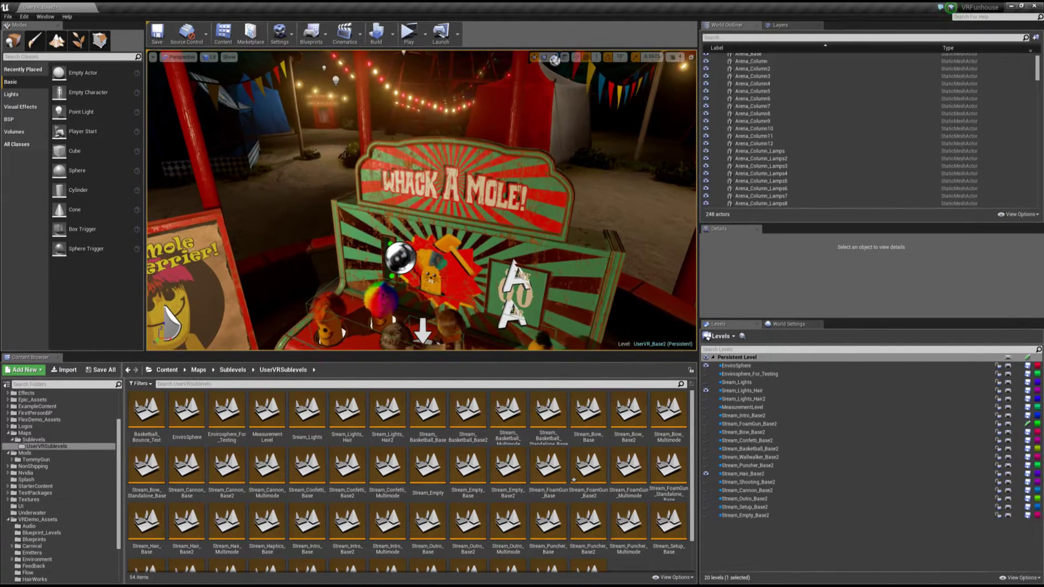
{"action": "right_click_drag", "start_coordinate": [510, 285], "coordinate": [509, 285]}
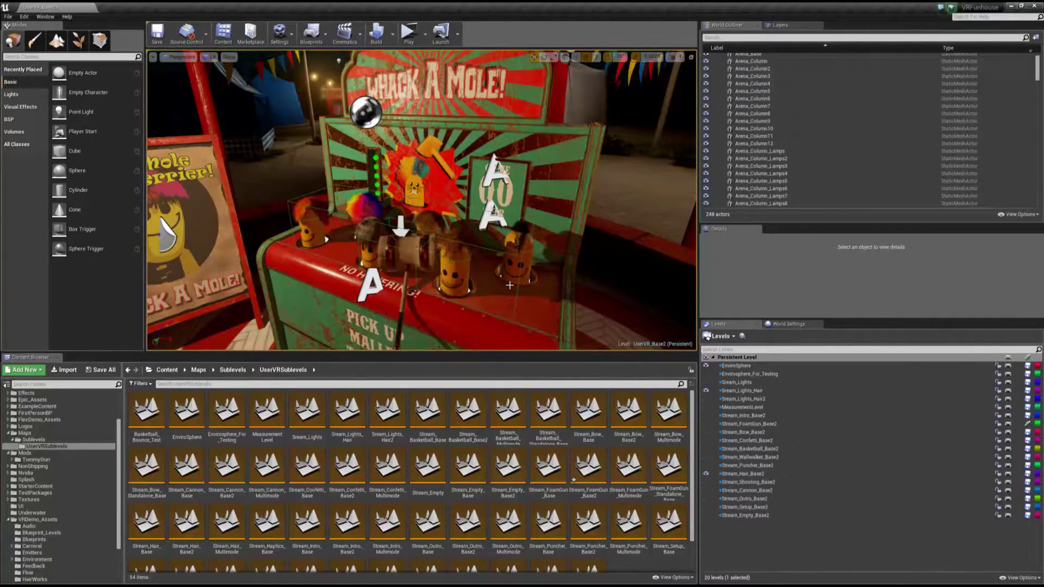
{"action": "left_click", "coordinate": [1009, 359]}
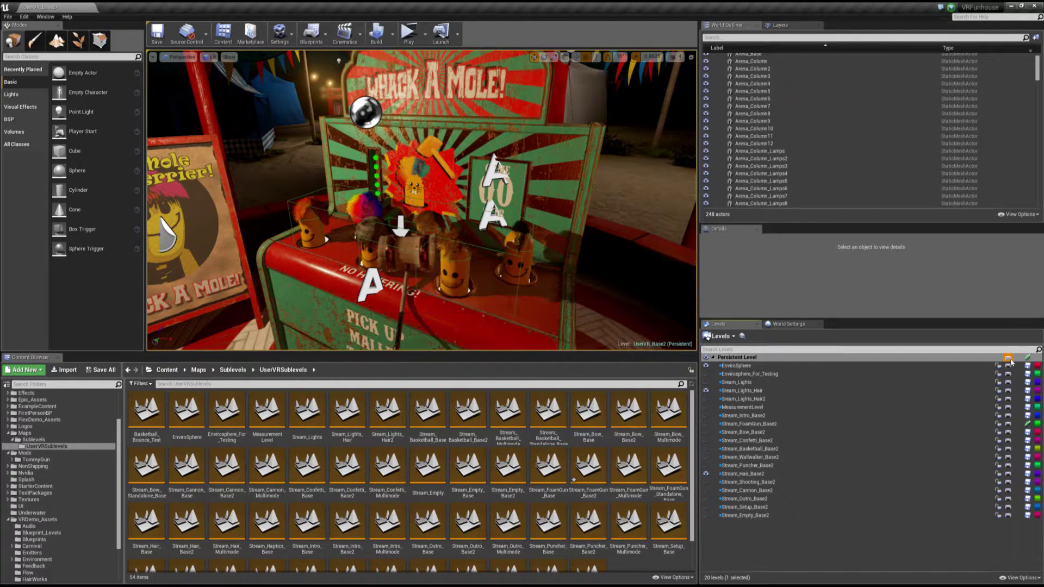
Zoom and pan the UserVR_Base2 event graph to frame the Set up level streaming nodes.
{"action": "scroll", "coordinate": [473, 305], "scroll_direction": "down", "scroll_amount": 12}
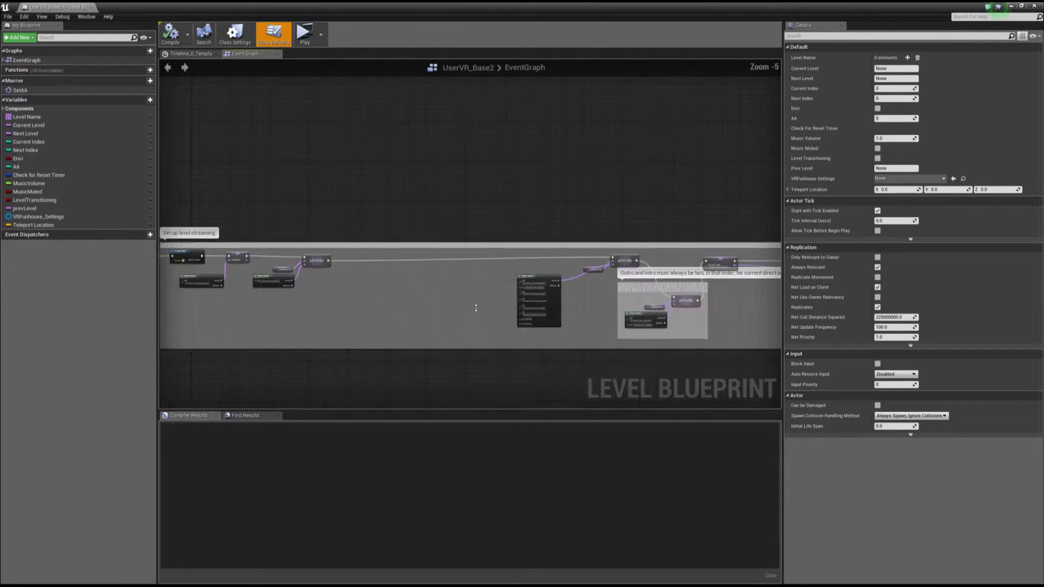
{"action": "right_click_drag", "start_coordinate": [502, 305], "coordinate": [643, 215]}
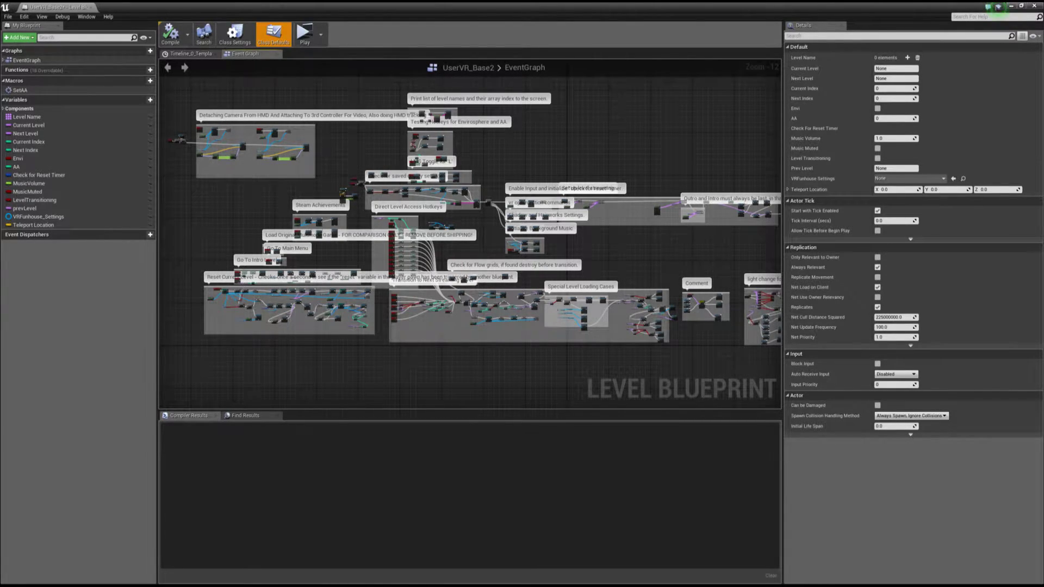
{"action": "right_click_drag", "start_coordinate": [644, 228], "coordinate": [620, 223]}
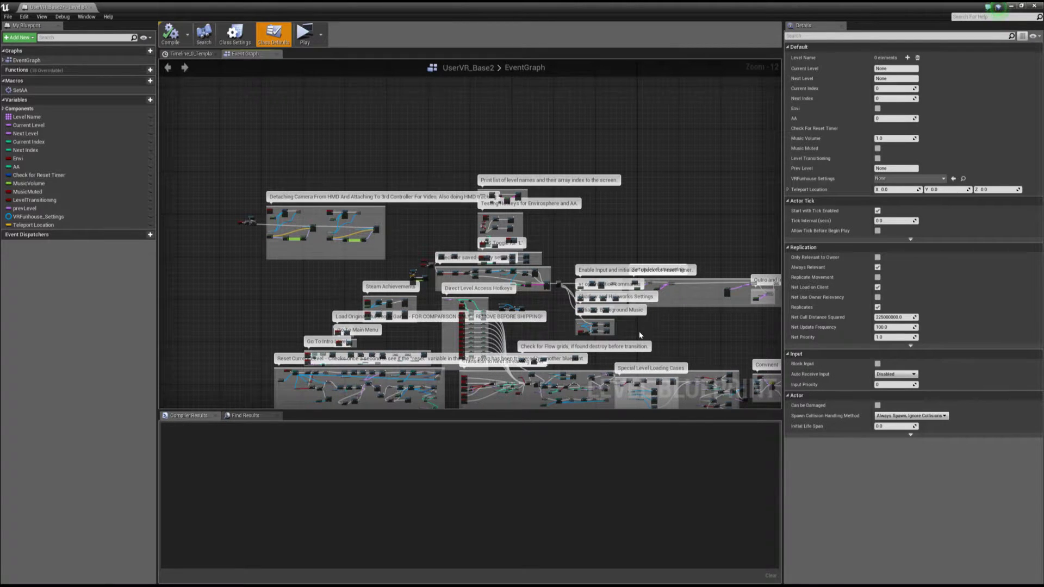
{"action": "scroll", "coordinate": [641, 335], "scroll_direction": "up", "scroll_amount": 5}
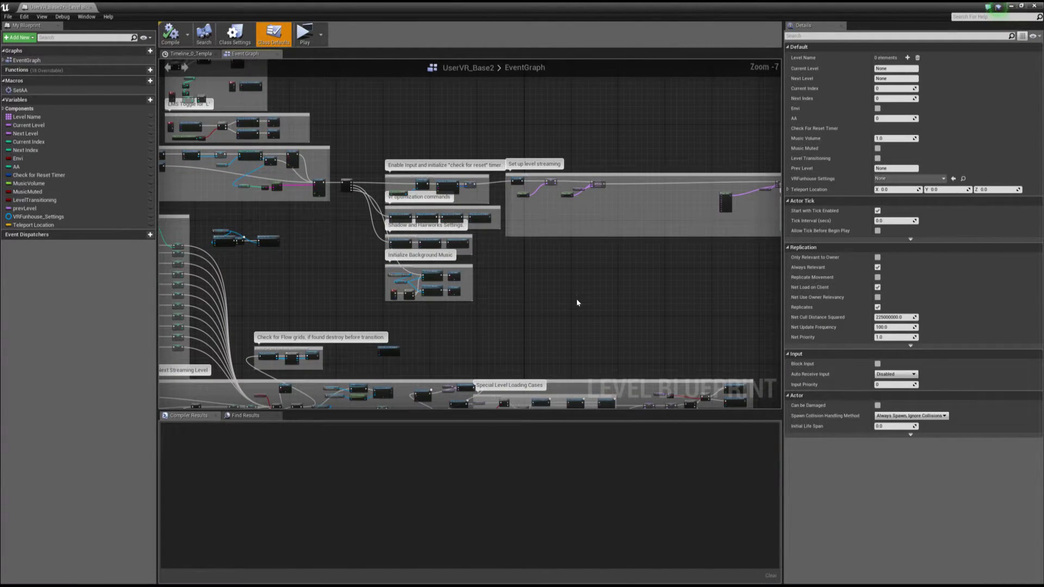
{"action": "right_click_drag", "start_coordinate": [577, 302], "coordinate": [571, 366]}
{"action": "scroll", "coordinate": [571, 366], "scroll_direction": "up", "scroll_amount": 4}
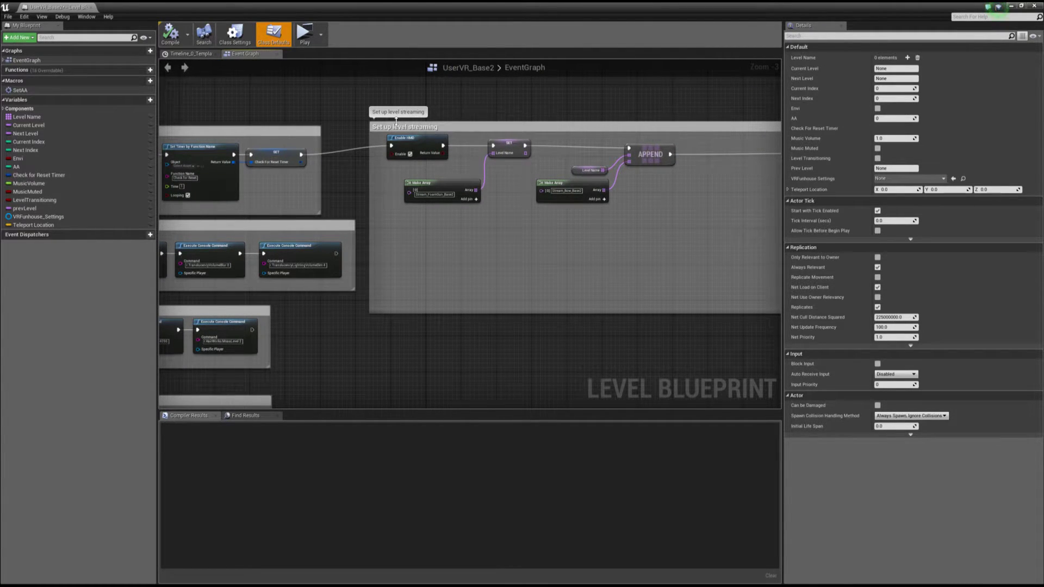
{"action": "right_click_drag", "start_coordinate": [565, 247], "coordinate": [483, 254]}
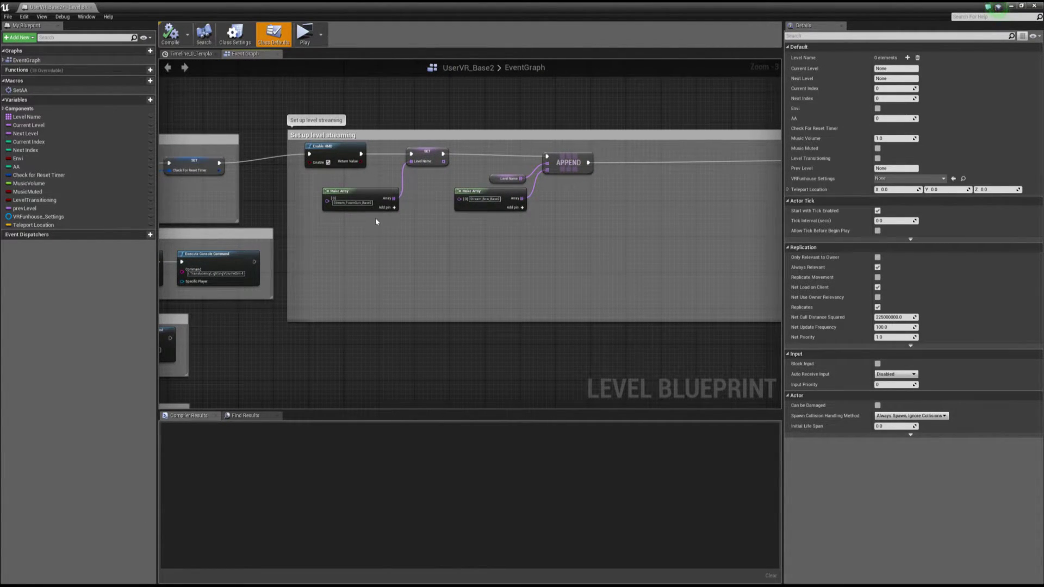
{"action": "right_click_drag", "start_coordinate": [625, 268], "coordinate": [633, 266]}
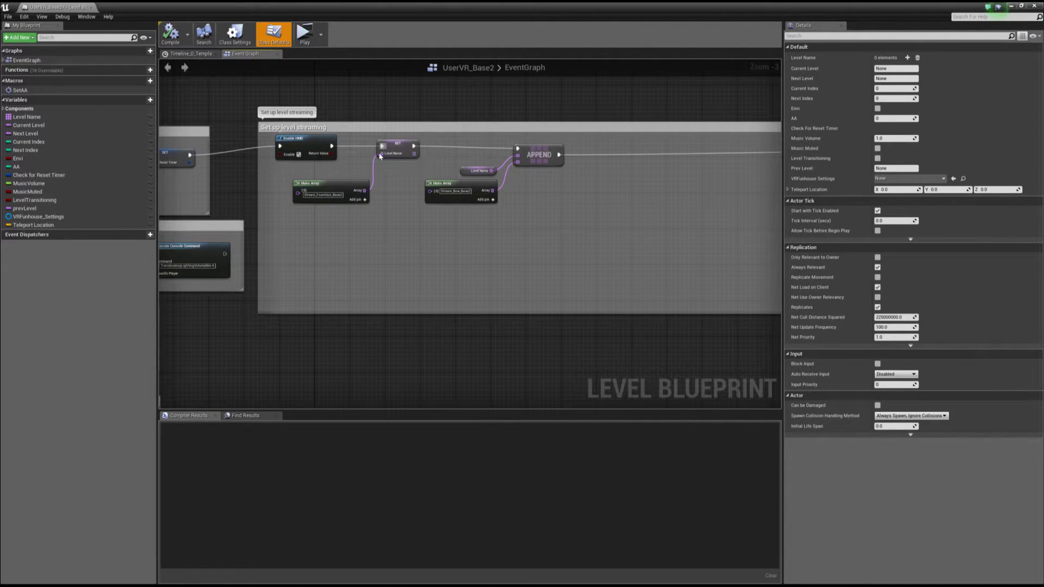
Add two empty entries to the level-name Make Array node.
{"action": "left_click", "coordinate": [342, 185]}
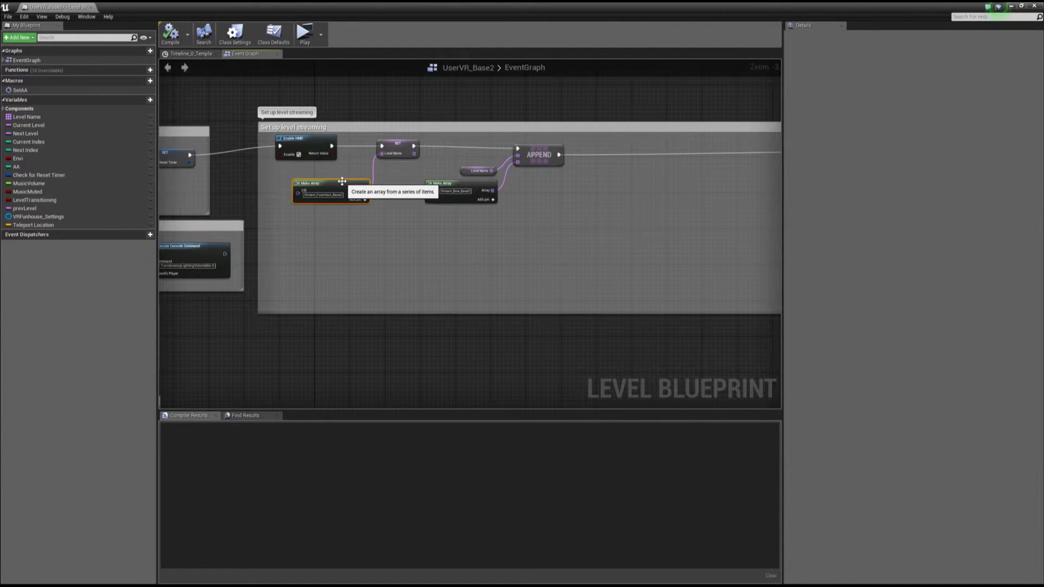
{"action": "left_click", "coordinate": [494, 184]}
{"action": "right_click_drag", "start_coordinate": [618, 215], "coordinate": [431, 225]}
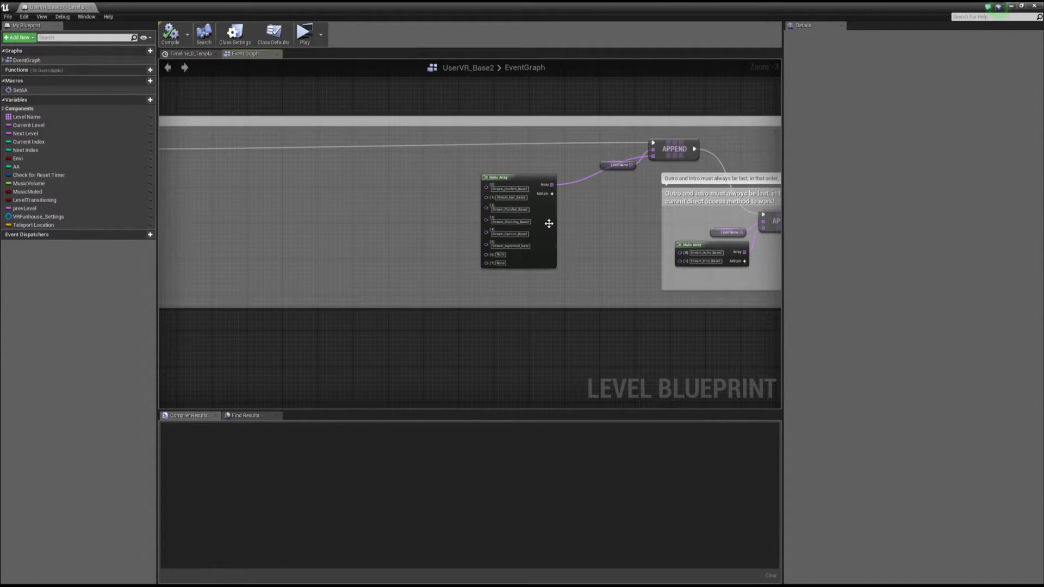
{"action": "left_click", "coordinate": [553, 195]}
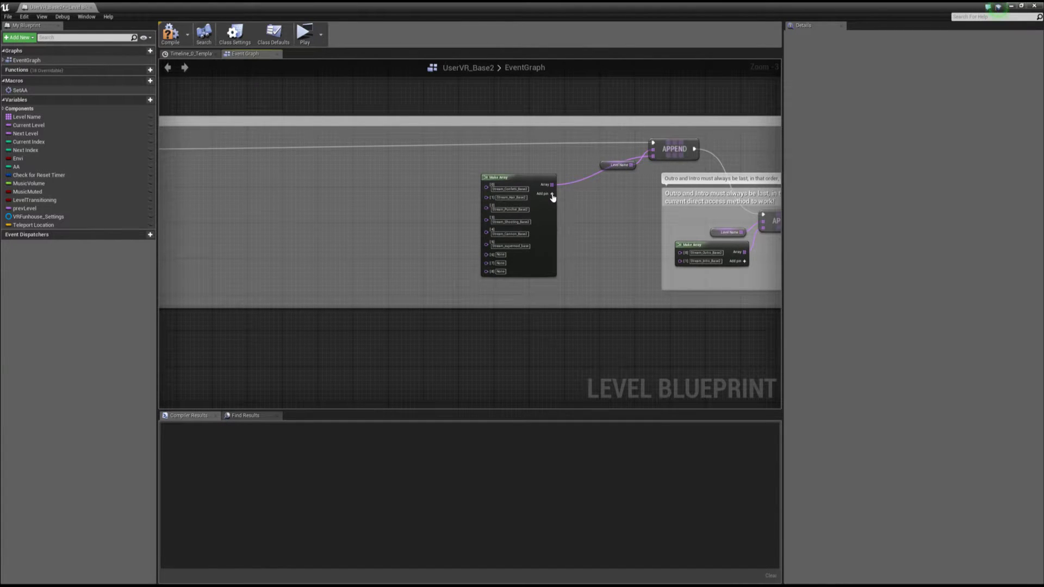
{"action": "left_click", "coordinate": [553, 195]}
{"action": "scroll", "coordinate": [618, 268], "scroll_direction": "up", "scroll_amount": 4}
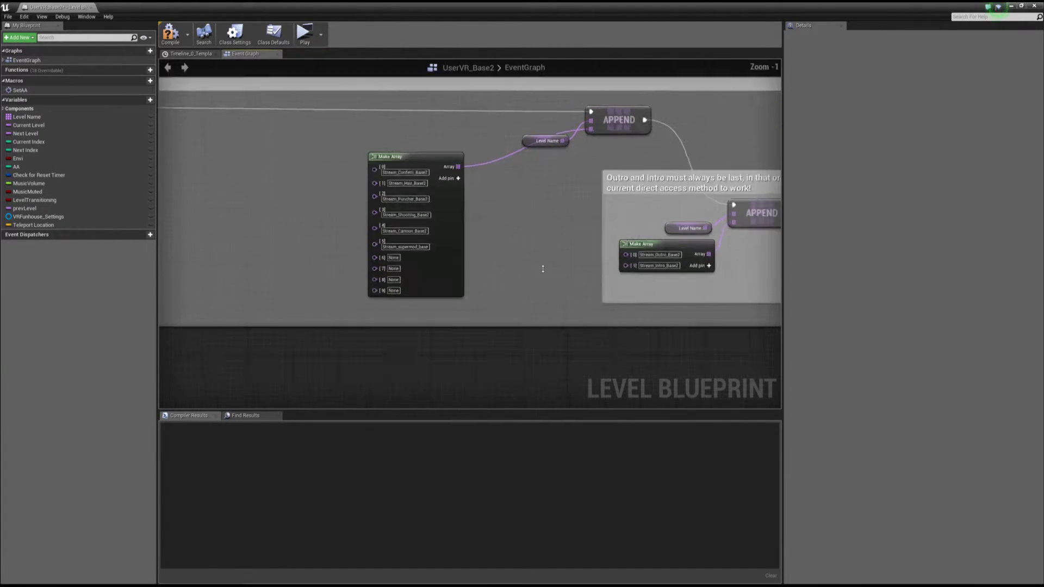
Enter Stream_Newgame as the level name in array slot [6].
{"action": "left_click", "coordinate": [479, 269]}
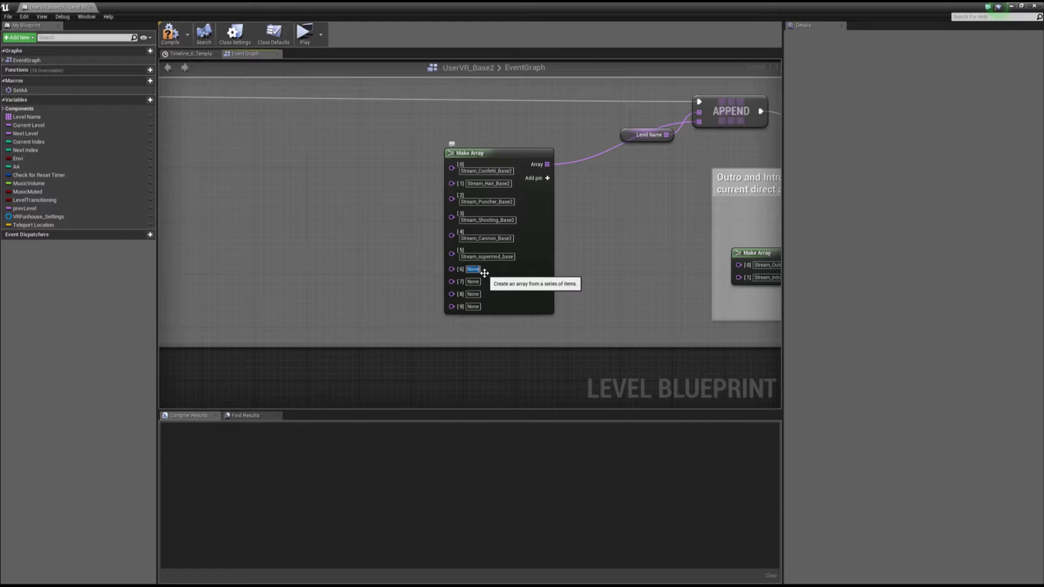
{"action": "type", "text": "Stea"}
{"action": "type", "text": "a"}
{"action": "type", "text": "m_New g"}
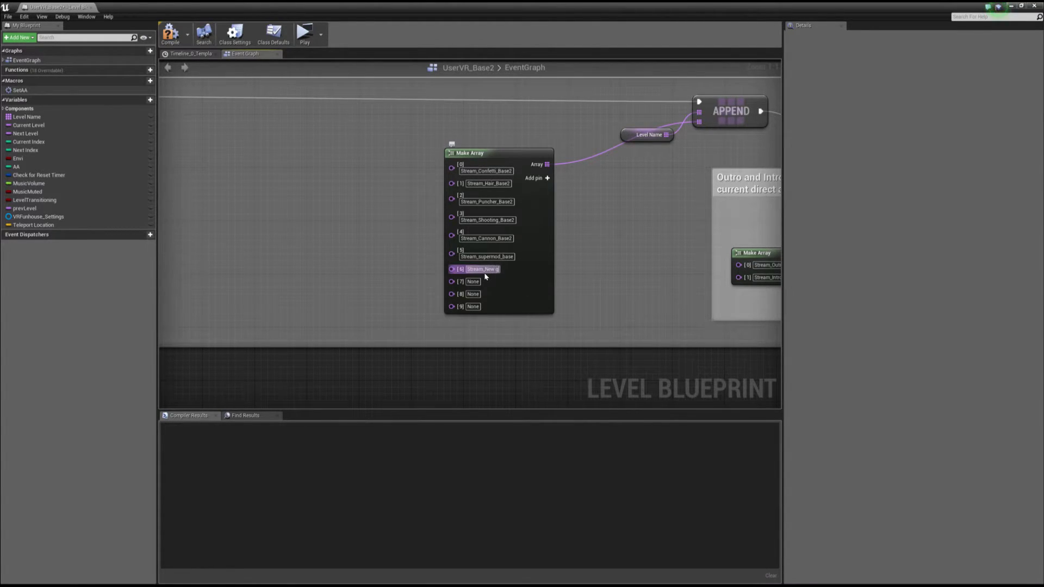
{"action": "type", "text": "ame1"}
{"action": "key", "text": "BackSpace"}
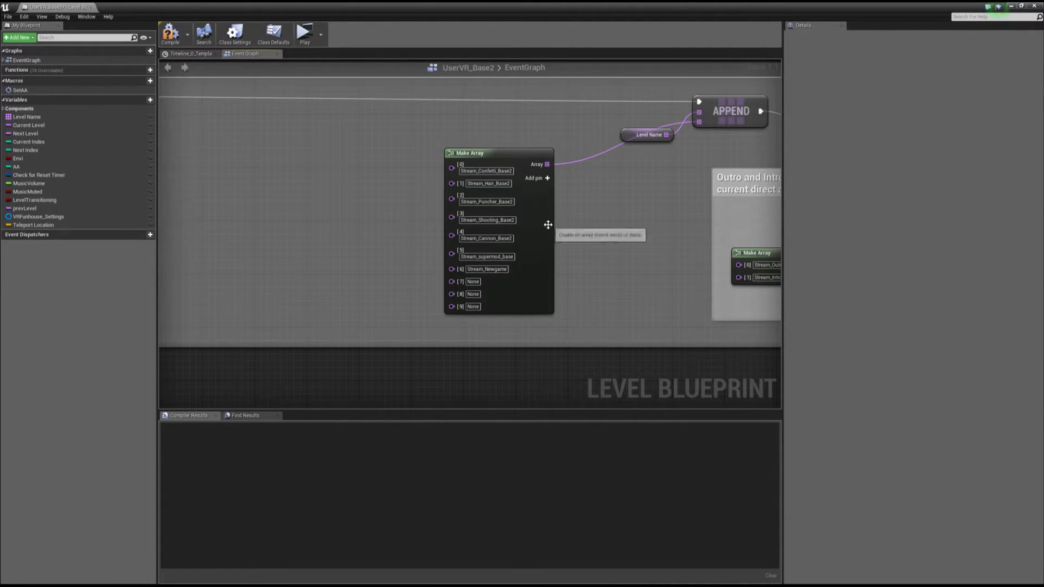
{"action": "scroll", "coordinate": [548, 225], "scroll_direction": "down", "scroll_amount": 5}
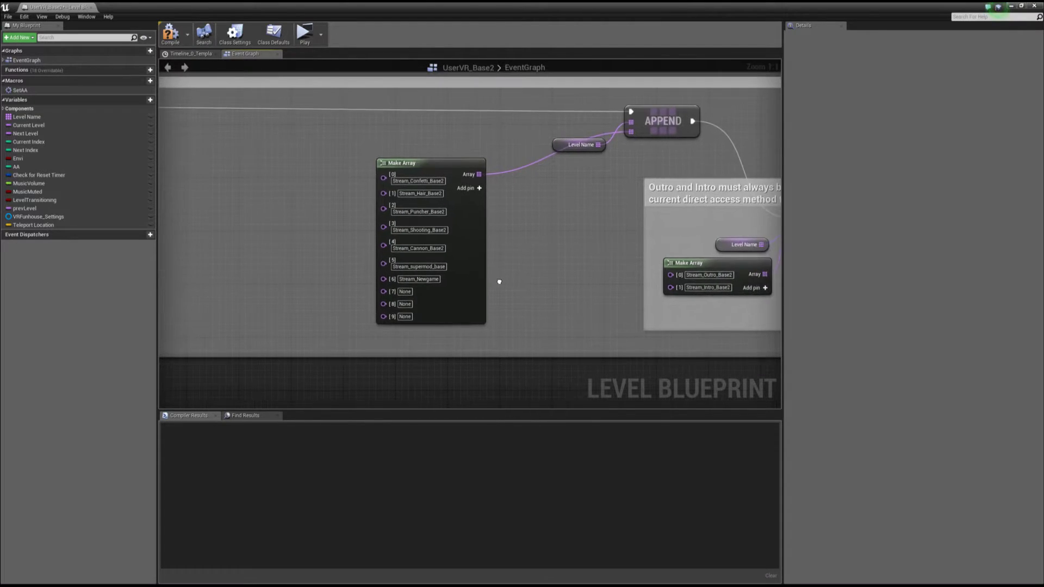
{"action": "scroll", "coordinate": [393, 250], "scroll_direction": "down", "scroll_amount": 7}
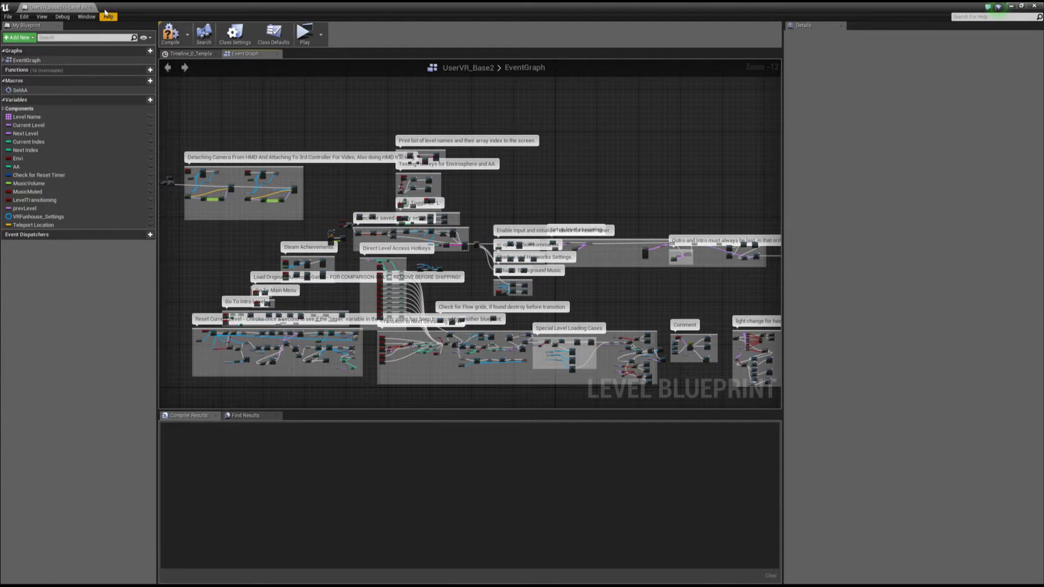
Close the Level Blueprint, hide Stream_Hair_Base2, show Stream_FoamGun_Base2, and open its Level Blueprint.
{"action": "left_click", "coordinate": [95, 7]}
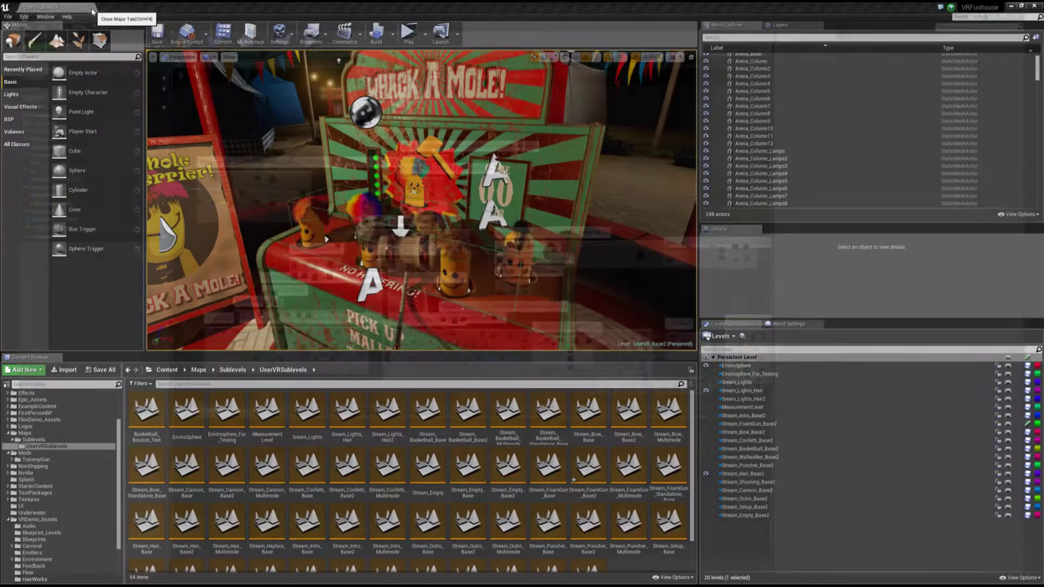
{"action": "left_click", "coordinate": [743, 474]}
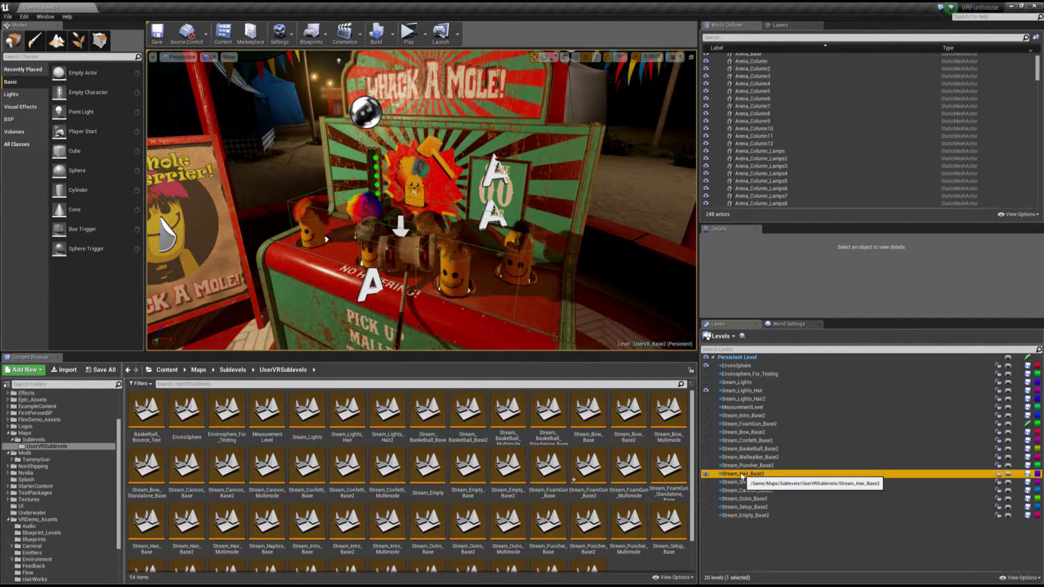
{"action": "left_click", "coordinate": [706, 474]}
{"action": "left_click", "coordinate": [706, 424]}
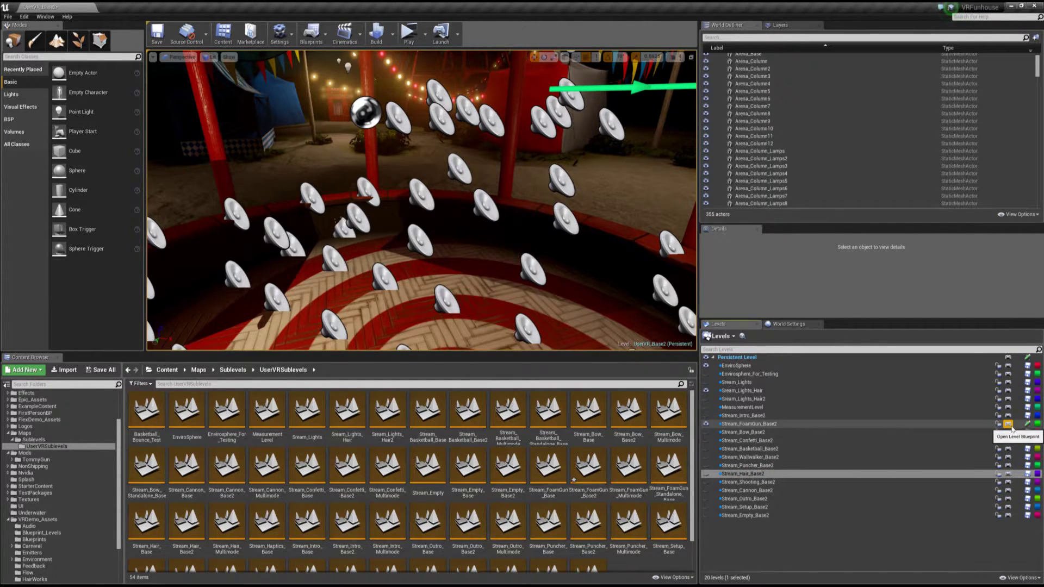
{"action": "key", "text": "1"}
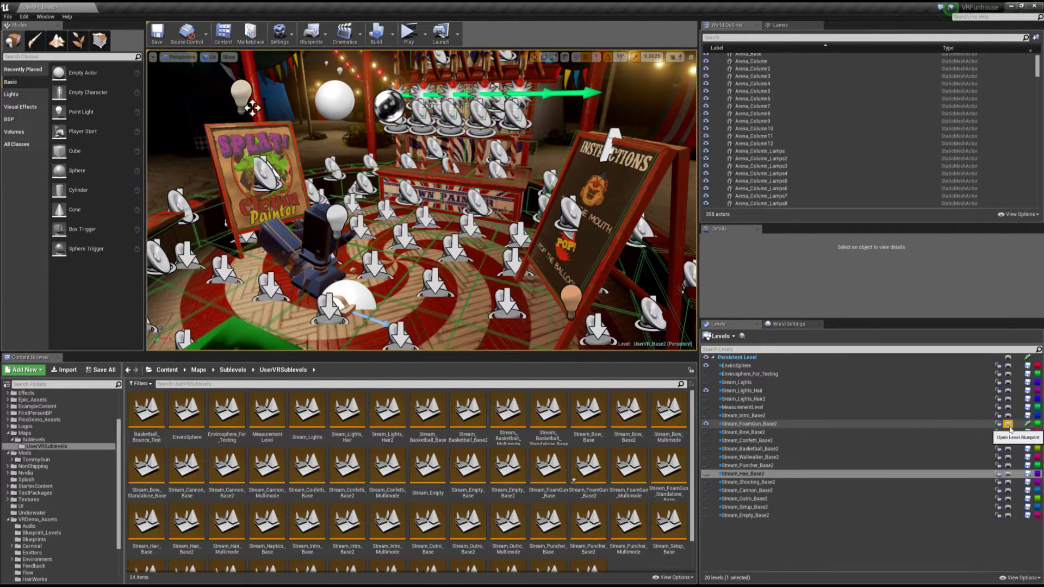
{"action": "left_click", "coordinate": [1027, 423]}
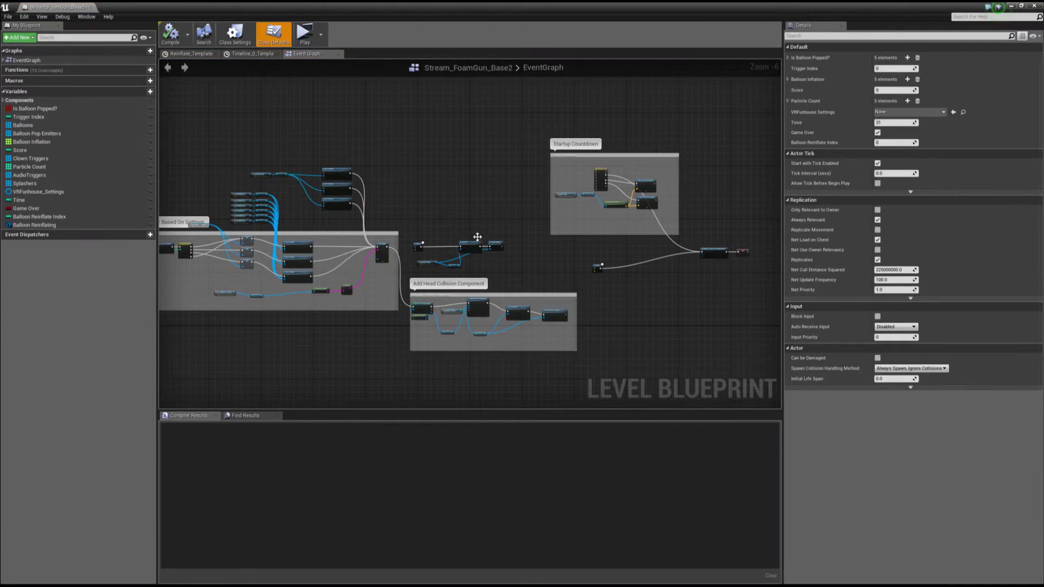
Survey the Get Quality Settings, Parent Water Guns, Scorekeeping, Timer and Save Score groups.
{"action": "right_click_drag", "start_coordinate": [262, 144], "coordinate": [765, 207]}
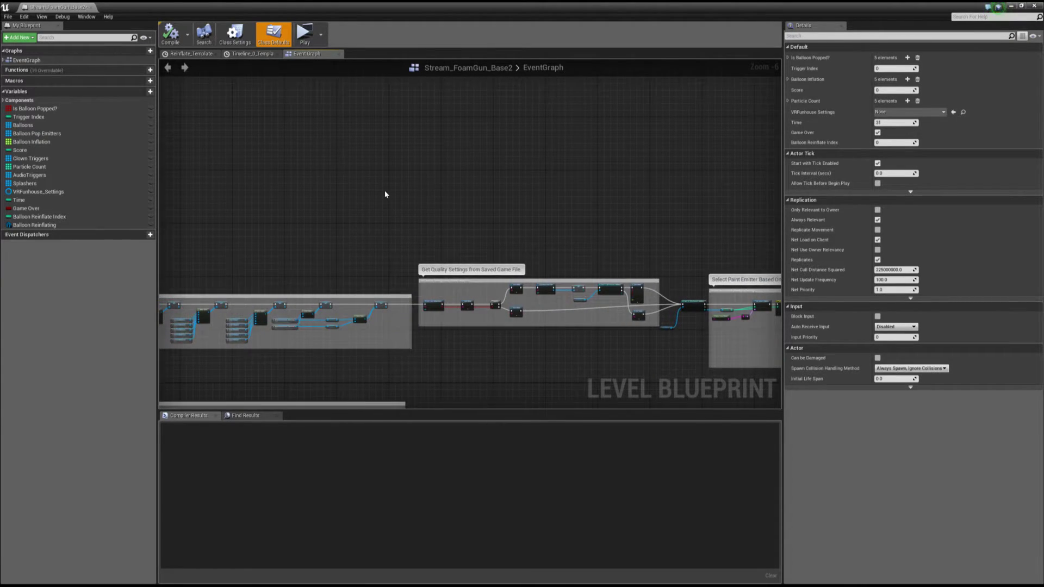
{"action": "right_click_drag", "start_coordinate": [384, 194], "coordinate": [699, 154]}
{"action": "right_click_drag", "start_coordinate": [419, 158], "coordinate": [650, 155]}
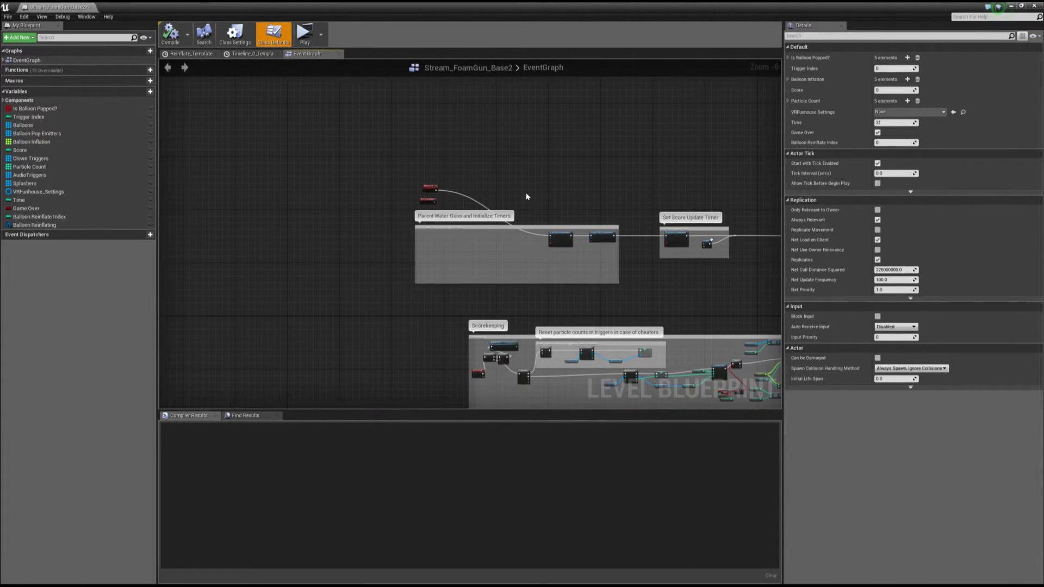
{"action": "left_click", "coordinate": [425, 190]}
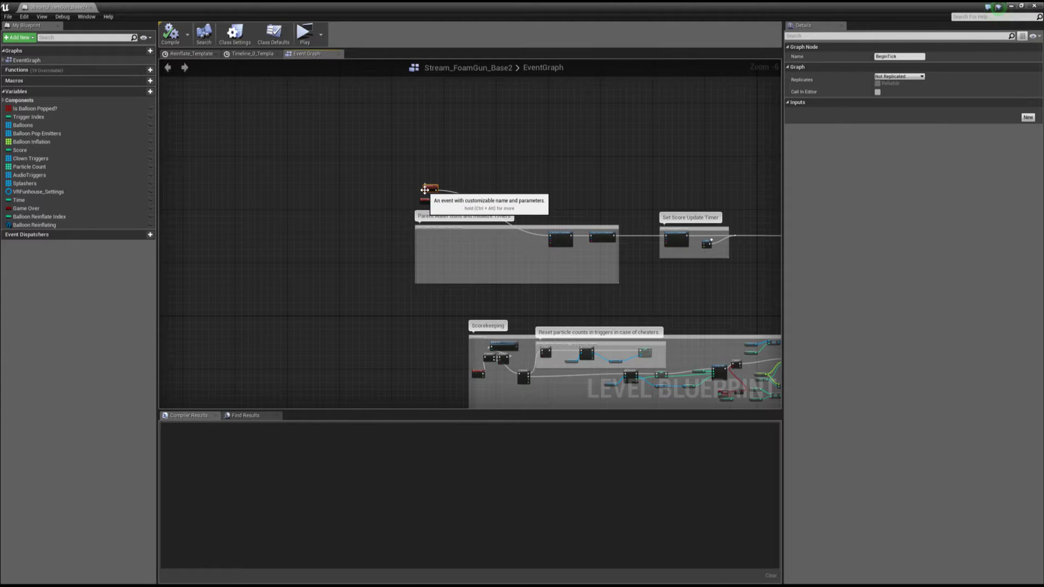
{"action": "right_click_drag", "start_coordinate": [425, 190], "coordinate": [250, 198]}
{"action": "scroll", "coordinate": [402, 278], "scroll_direction": "up", "scroll_amount": 6}
{"action": "scroll", "coordinate": [407, 289], "scroll_direction": "down", "scroll_amount": 8}
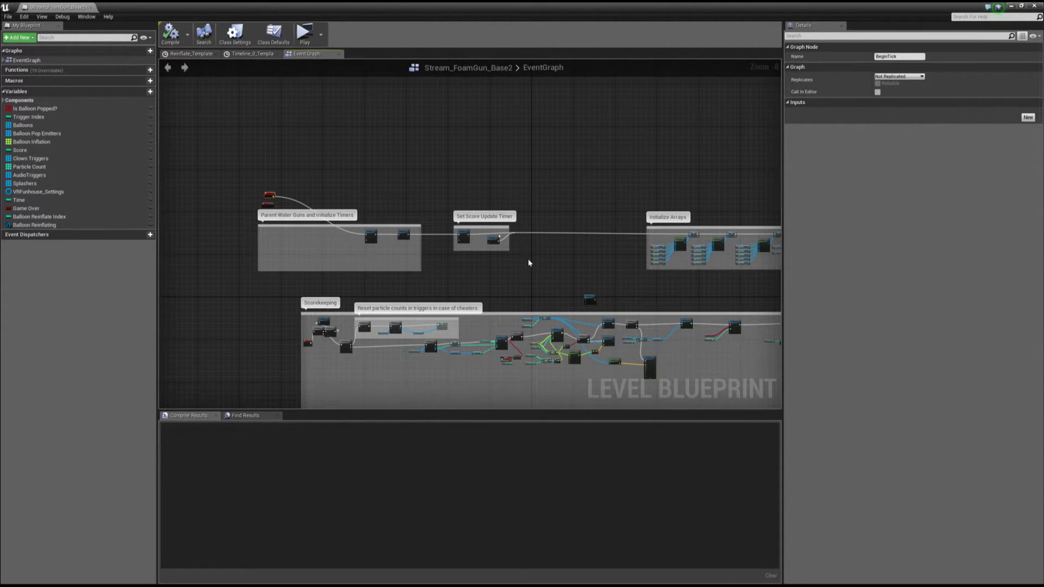
{"action": "right_click_drag", "start_coordinate": [529, 263], "coordinate": [283, 254]}
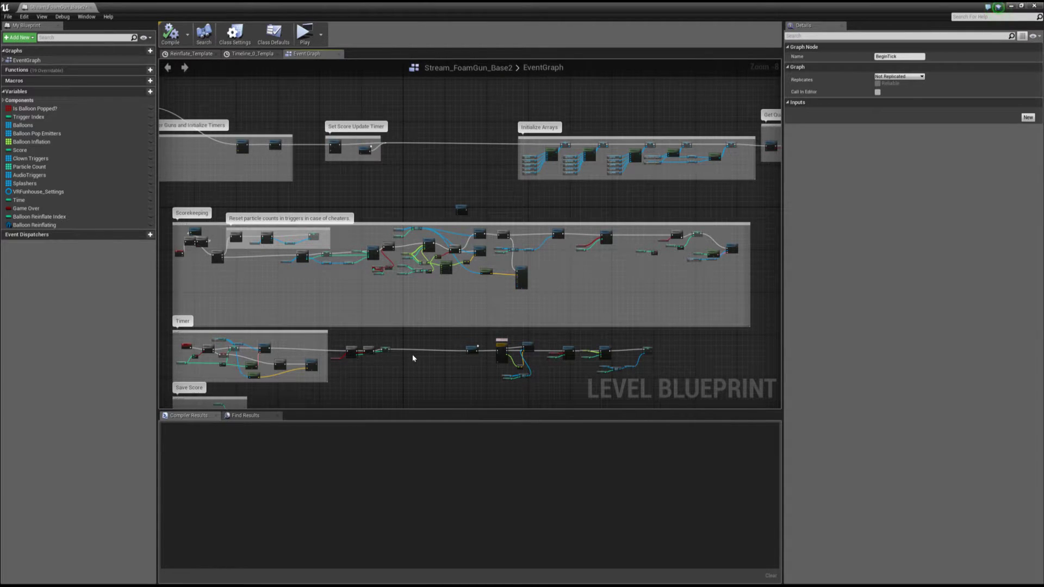
{"action": "right_click_drag", "start_coordinate": [412, 355], "coordinate": [479, 279]}
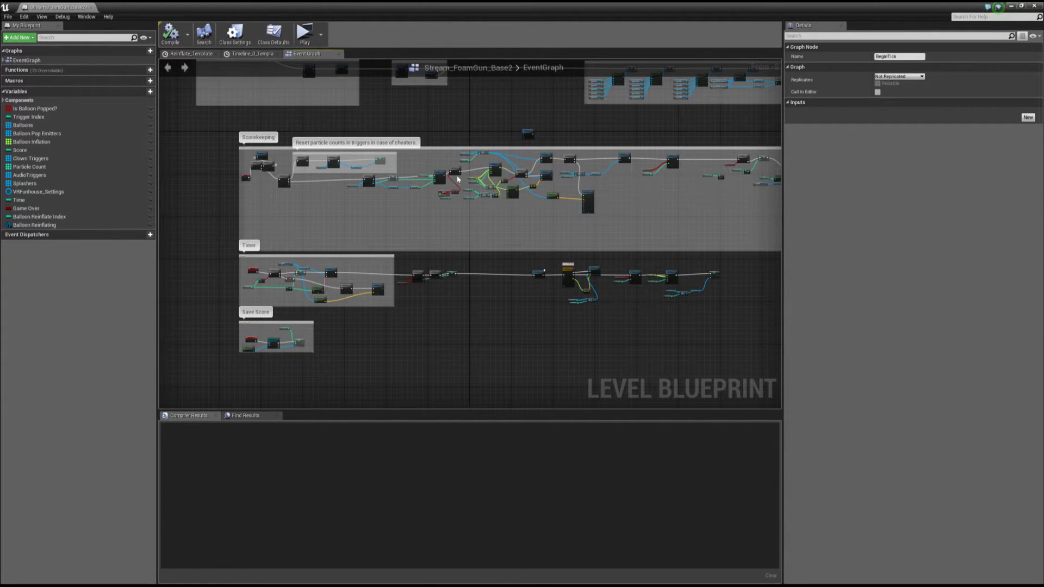
Inspect the Initialize Arrays group and the Get Quality Settings nodes feeding Select Paint Emitter.
{"action": "right_click_drag", "start_coordinate": [507, 125], "coordinate": [265, 242]}
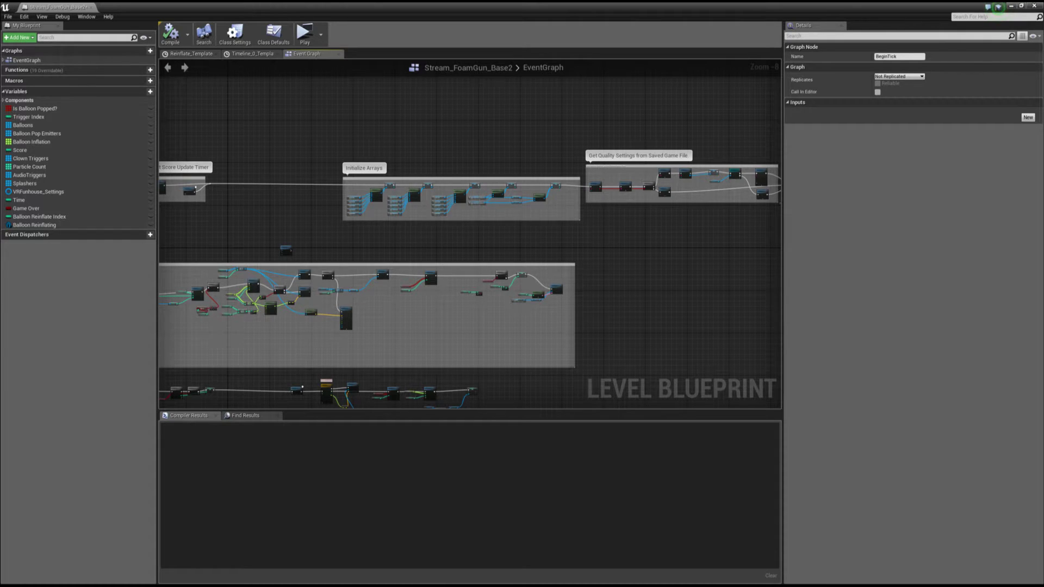
{"action": "right_click_drag", "start_coordinate": [422, 232], "coordinate": [487, 299]}
{"action": "scroll", "coordinate": [488, 298], "scroll_direction": "up", "scroll_amount": 5}
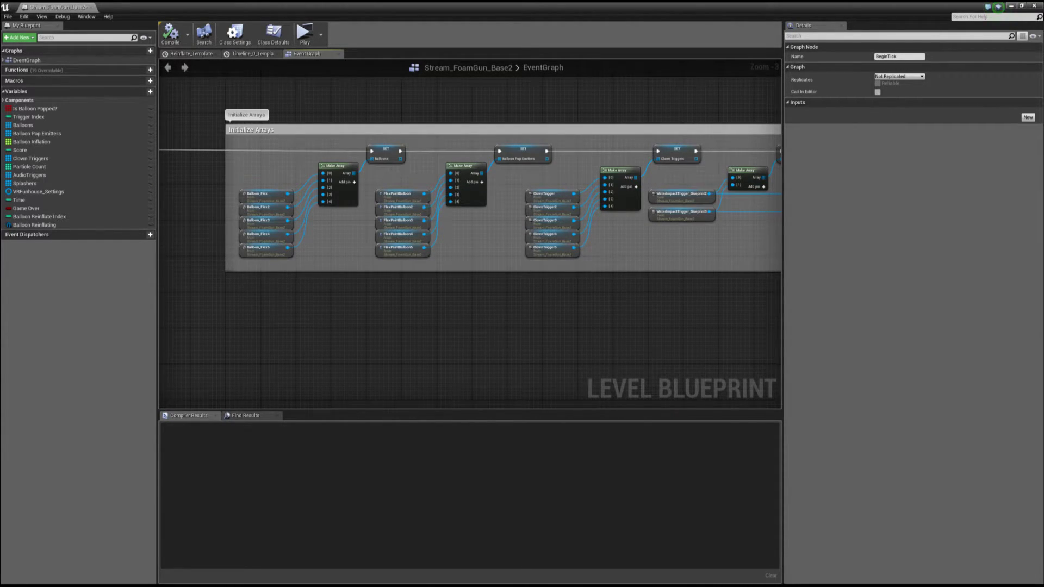
{"action": "right_click_drag", "start_coordinate": [493, 333], "coordinate": [287, 353]}
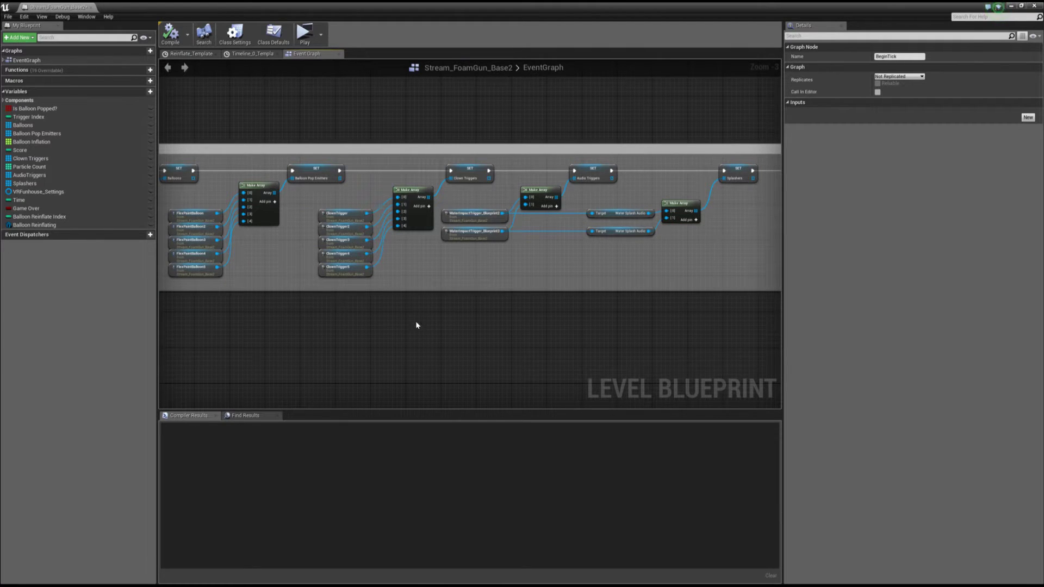
{"action": "scroll", "coordinate": [460, 337], "scroll_direction": "down", "scroll_amount": 3}
{"action": "mouse_move", "coordinate": [455, 303]}
{"action": "right_mouse_down"}
{"action": "mouse_move", "coordinate": [163, 299]}
{"action": "mouse_move", "coordinate": [205, 307]}
{"action": "right_mouse_up"}
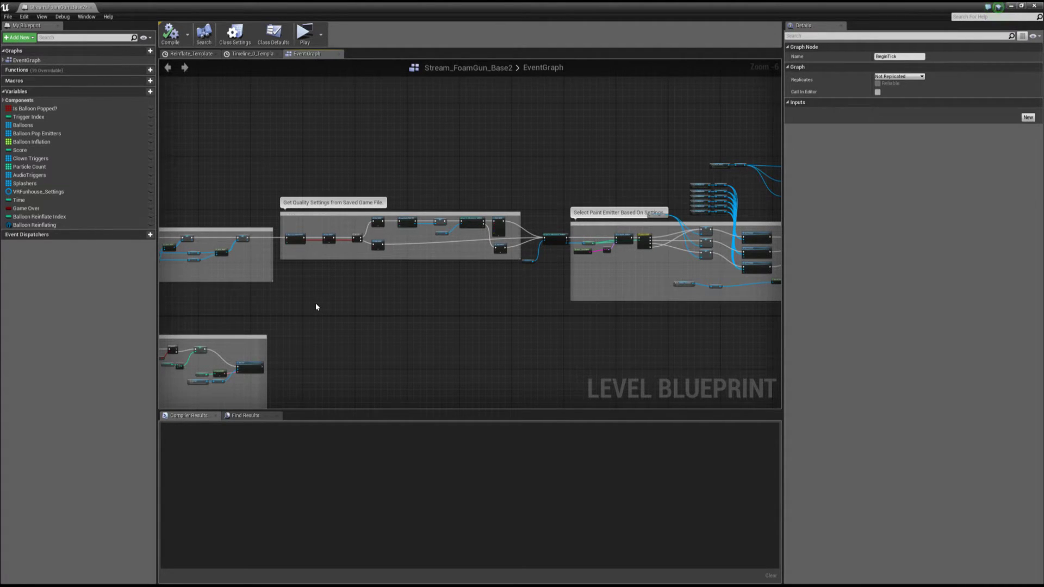
{"action": "right_click_drag", "start_coordinate": [317, 303], "coordinate": [368, 328]}
{"action": "scroll", "coordinate": [373, 345], "scroll_direction": "up", "scroll_amount": 1}
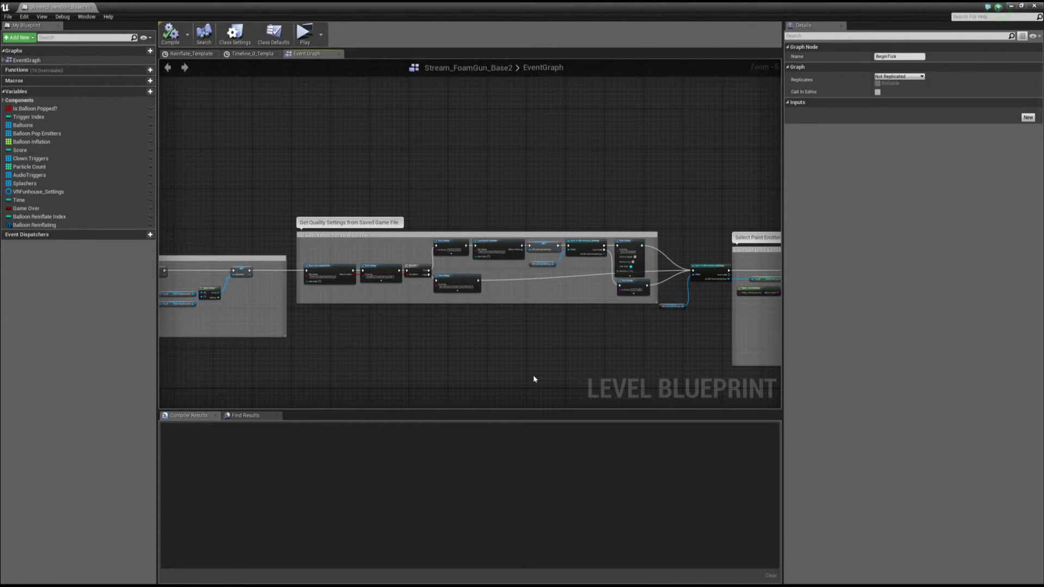
{"action": "mouse_move", "coordinate": [534, 379]}
{"action": "right_mouse_down"}
{"action": "mouse_move", "coordinate": [361, 356]}
{"action": "mouse_move", "coordinate": [185, 353]}
{"action": "right_mouse_up"}
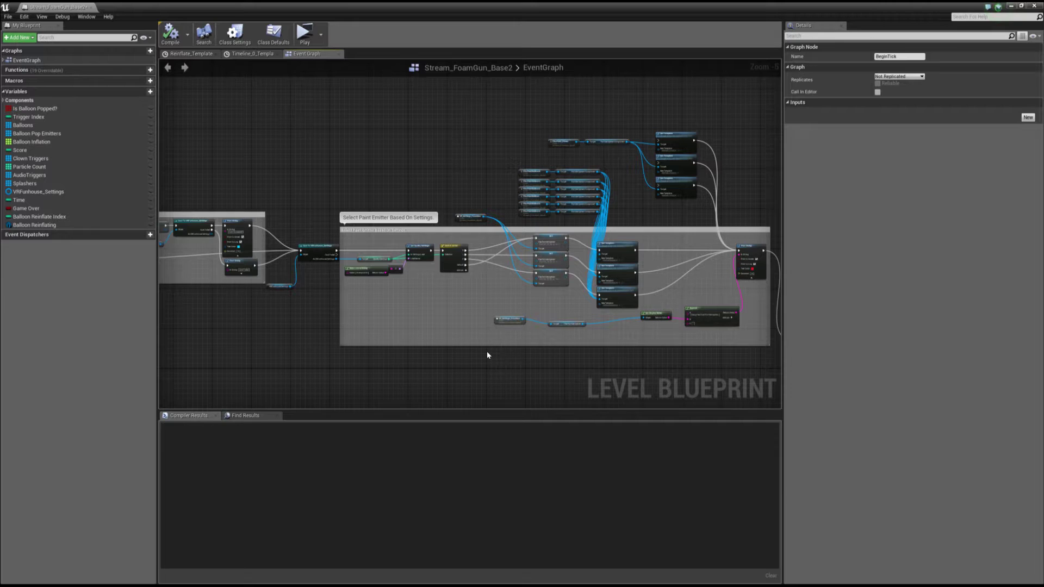
{"action": "right_click_drag", "start_coordinate": [487, 355], "coordinate": [435, 347]}
{"action": "scroll", "coordinate": [435, 347], "scroll_direction": "up", "scroll_amount": 2}
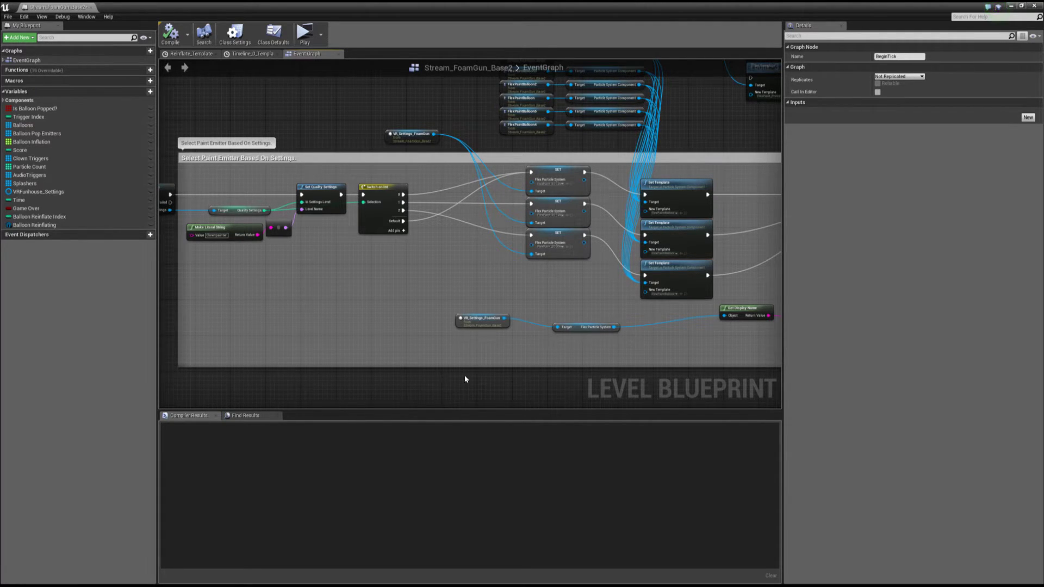
{"action": "scroll", "coordinate": [464, 375], "scroll_direction": "down", "scroll_amount": 8}
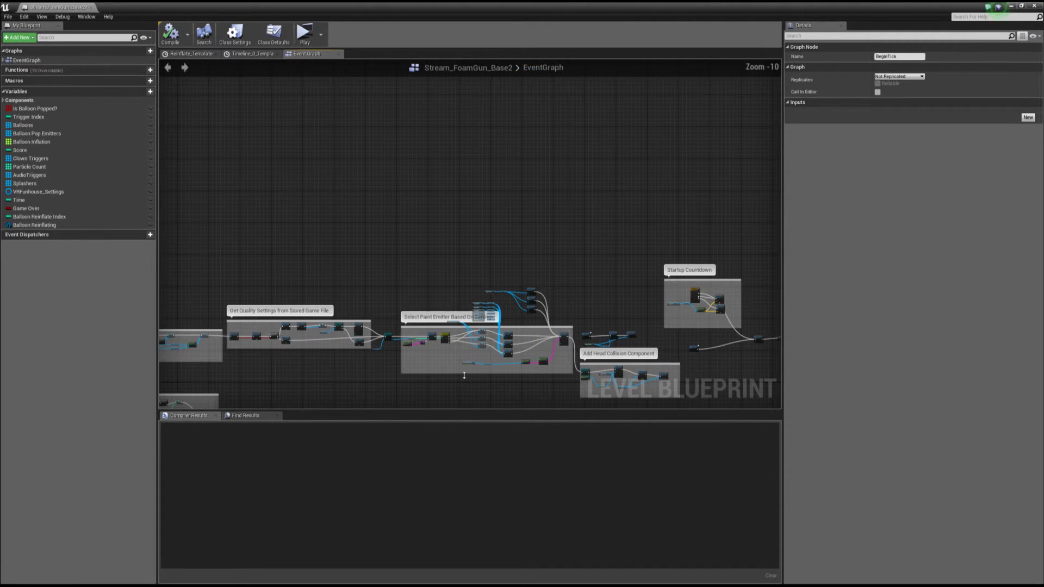
{"action": "left_click", "coordinate": [92, 7]}
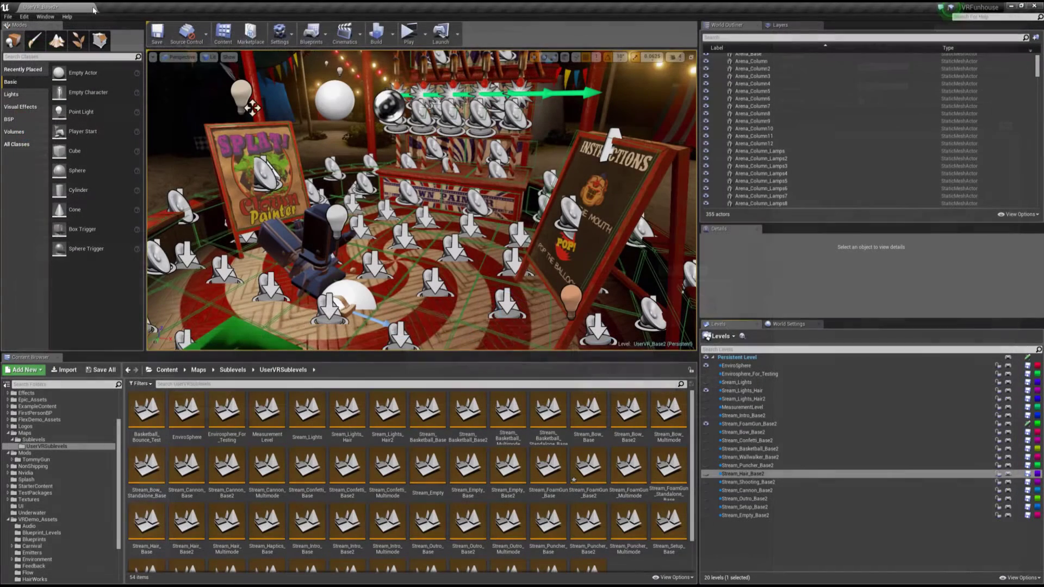
Hide EnviroSphere and Stream_Lights_Hair and make Stream_FoamGun_Base2 the current level.
{"action": "left_click", "coordinate": [706, 366]}
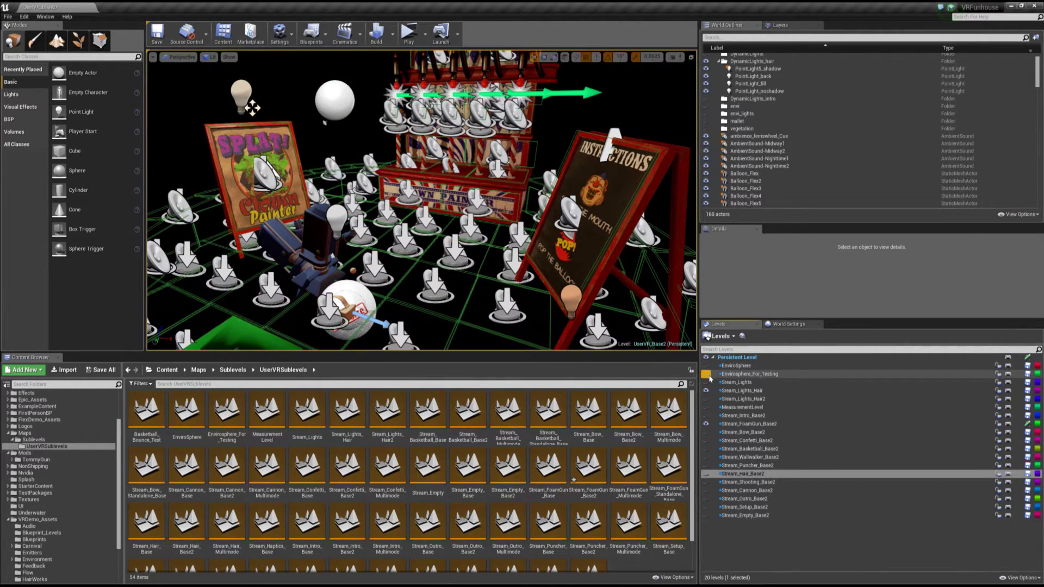
{"action": "left_click", "coordinate": [706, 391]}
{"action": "left_click", "coordinate": [768, 424]}
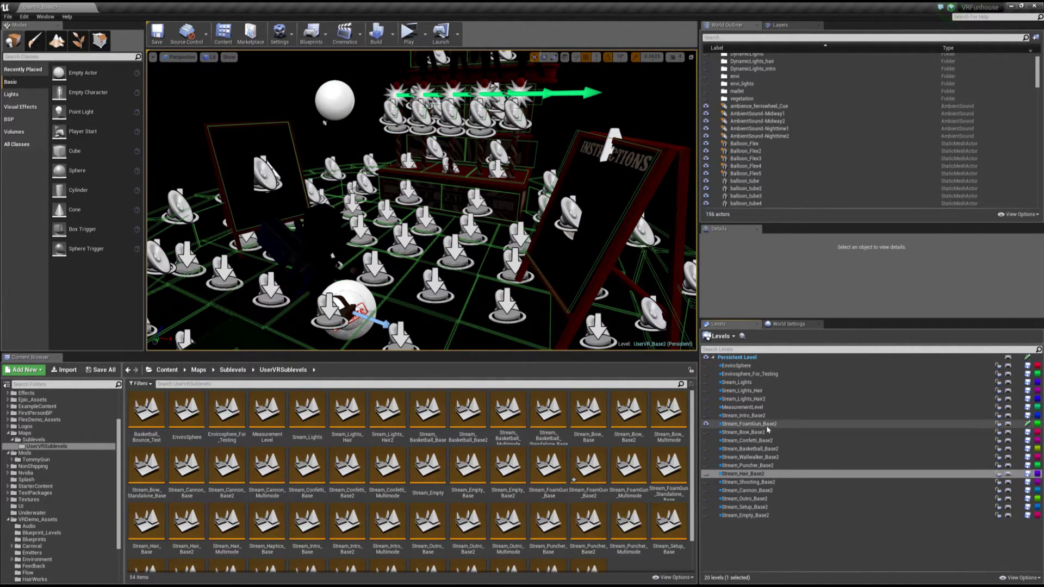
Select the VR_Settings_FoamGun headset actor and enlarge its Details panel.
{"action": "key", "text": "Up"}
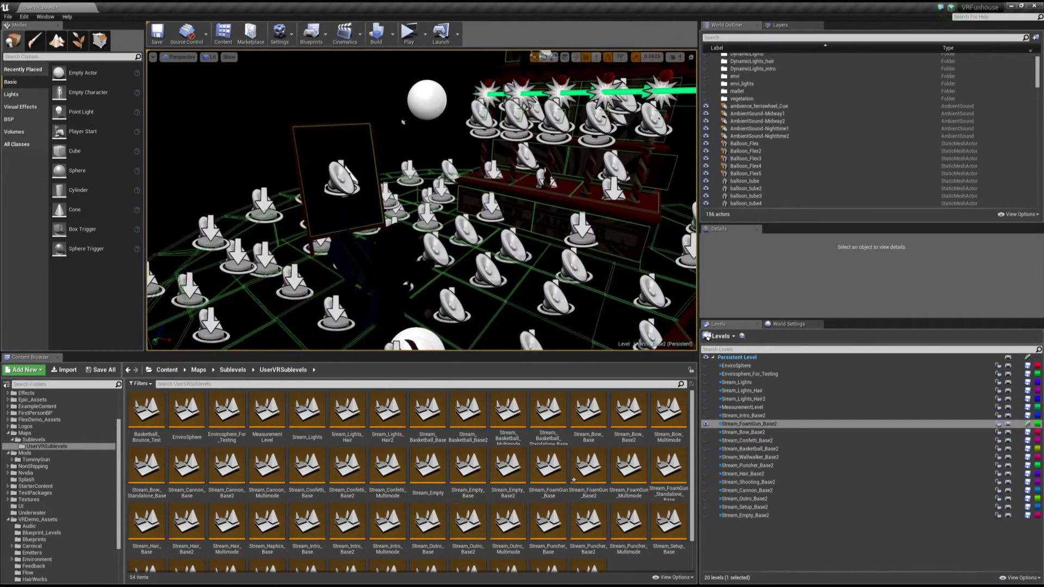
{"action": "key", "text": "Up"}
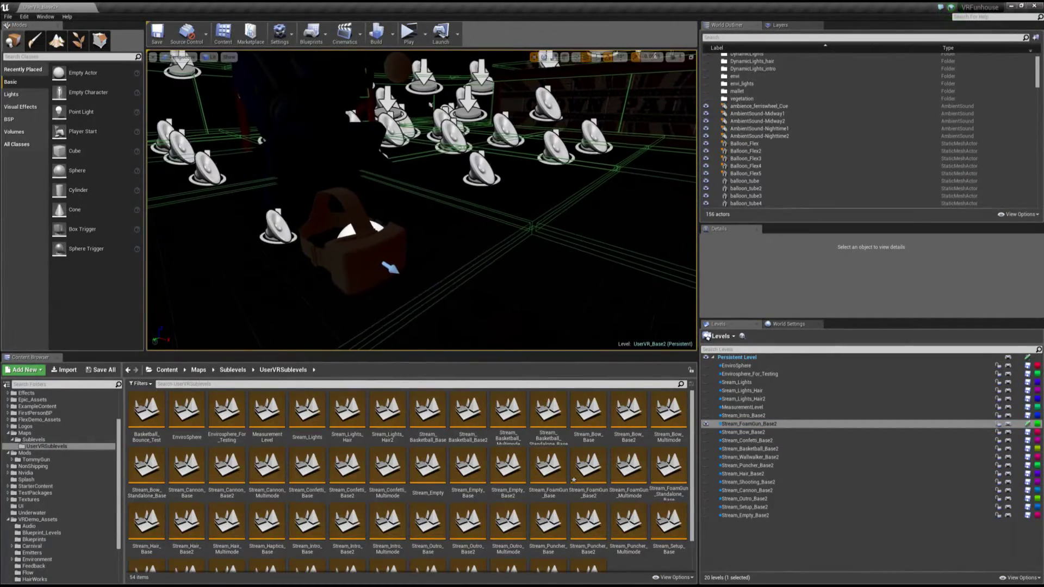
{"action": "left_click", "coordinate": [395, 239]}
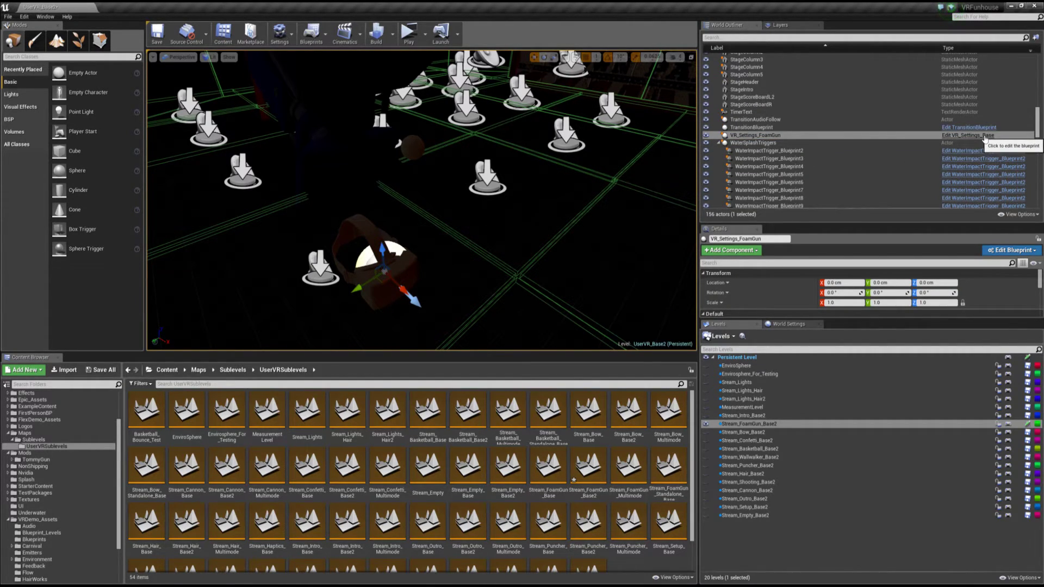
{"action": "left_click", "coordinate": [759, 136]}
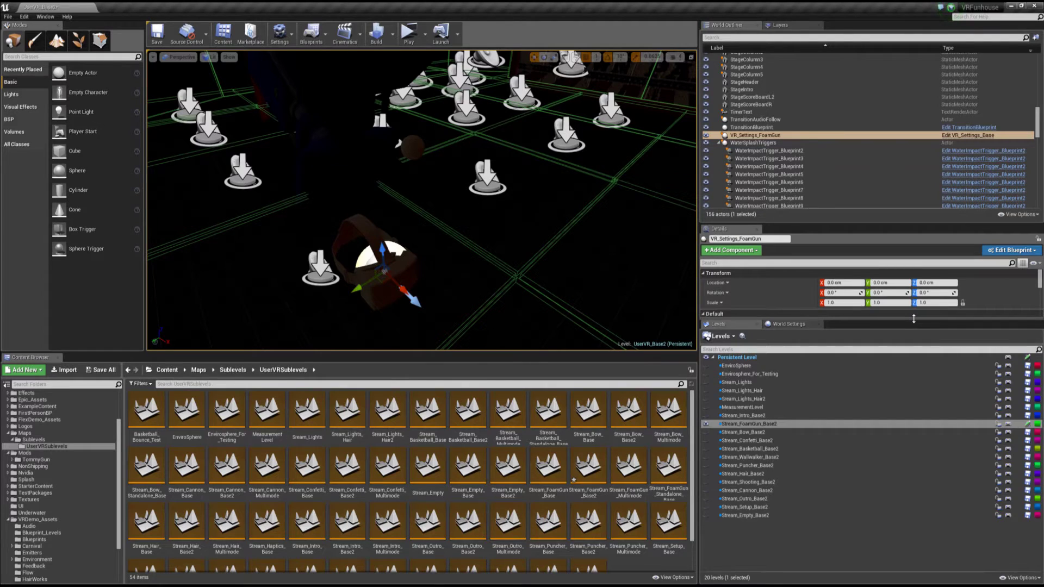
{"action": "left_click_drag", "start_coordinate": [912, 320], "coordinate": [917, 556]}
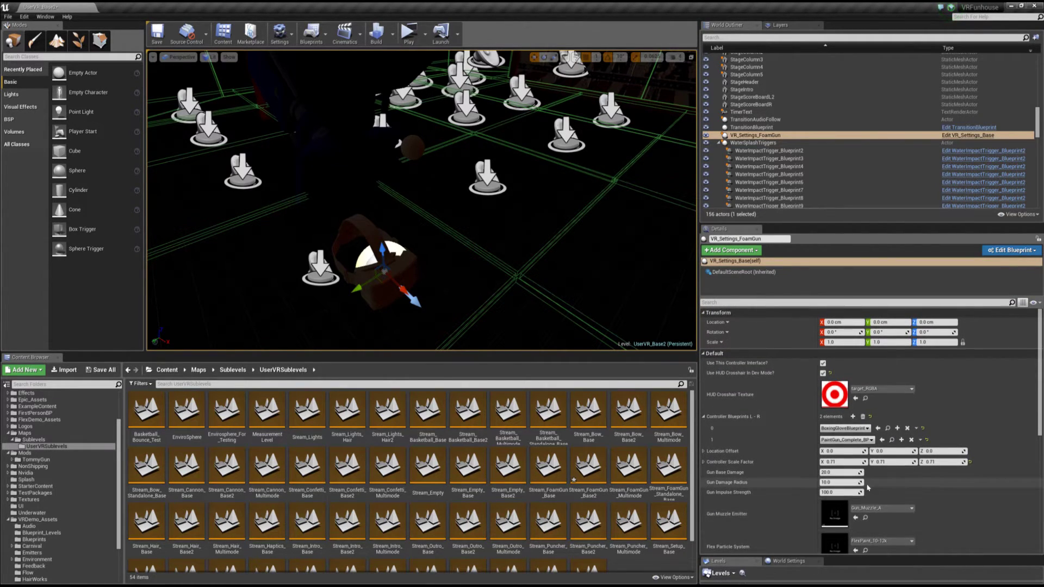
Check the controller blueprint class choices and locate PaintGun_Complete_BP among the assets.
{"action": "scroll", "coordinate": [779, 423], "scroll_direction": "down", "scroll_amount": 2}
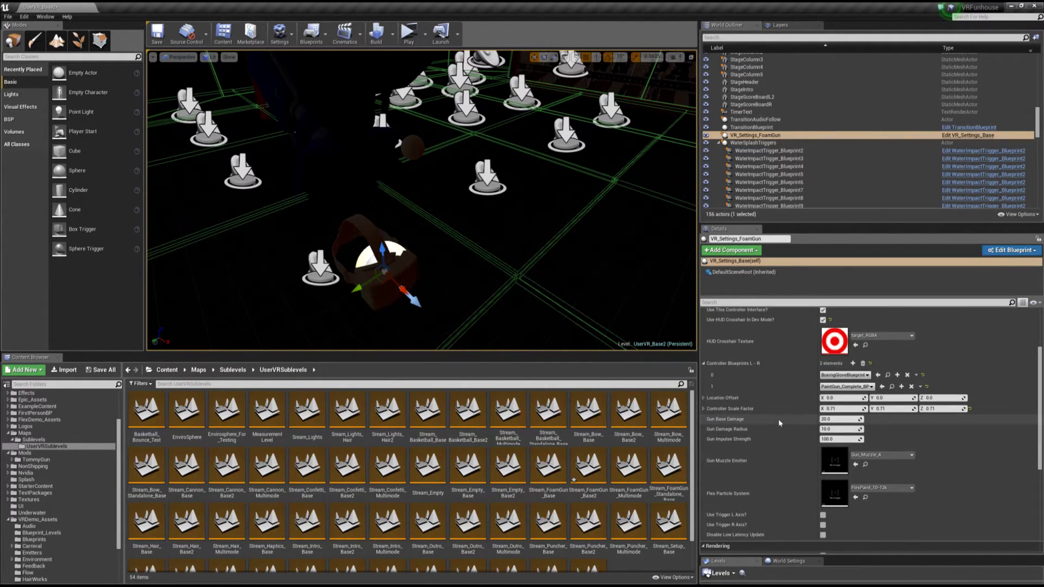
{"action": "left_click", "coordinate": [845, 375]}
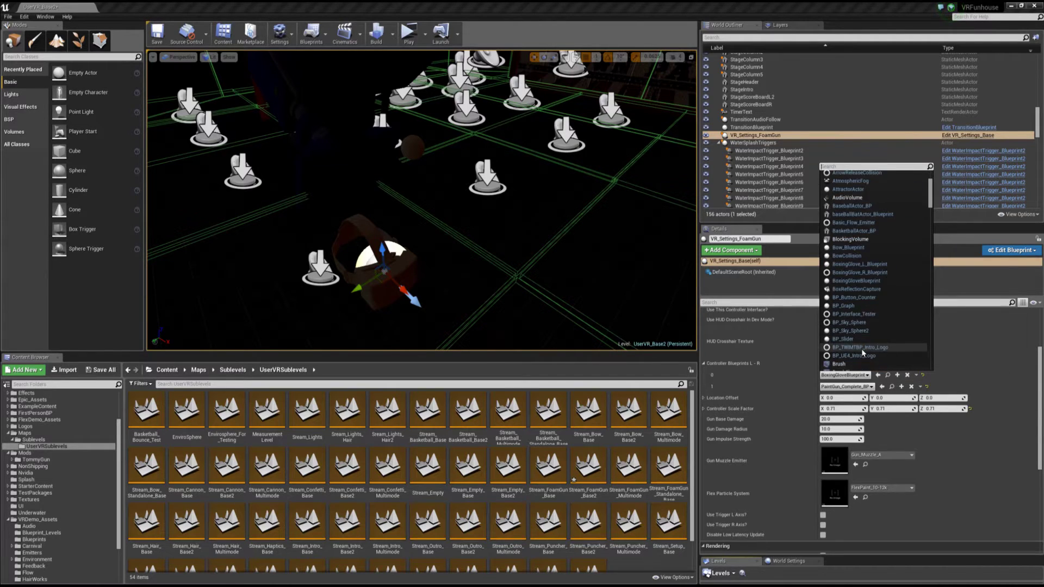
{"action": "scroll", "coordinate": [862, 356], "scroll_direction": "down", "scroll_amount": 5}
{"action": "left_click", "coordinate": [862, 386]}
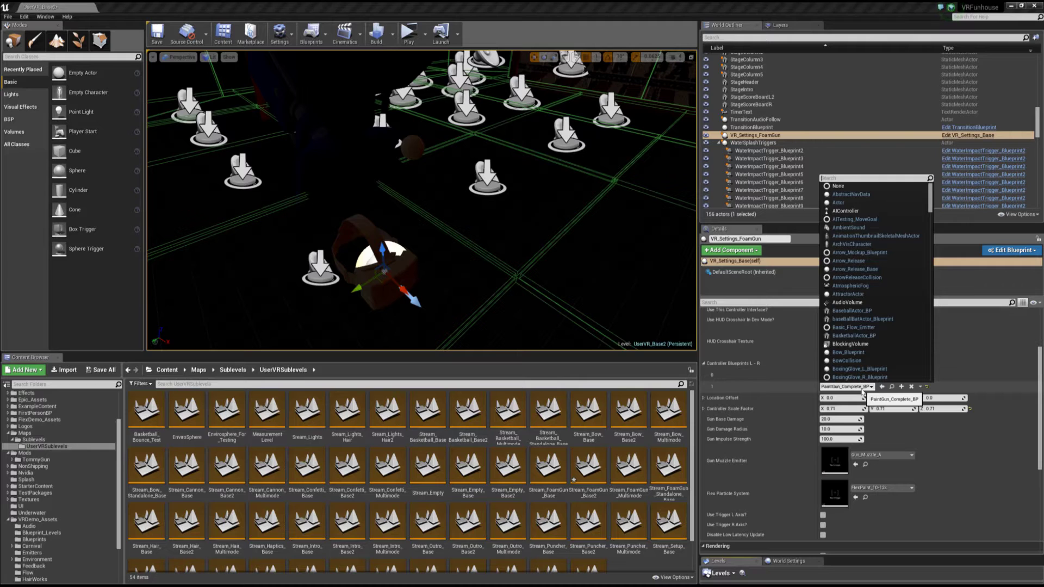
{"action": "left_click", "coordinate": [863, 387]}
{"action": "left_click", "coordinate": [892, 387]}
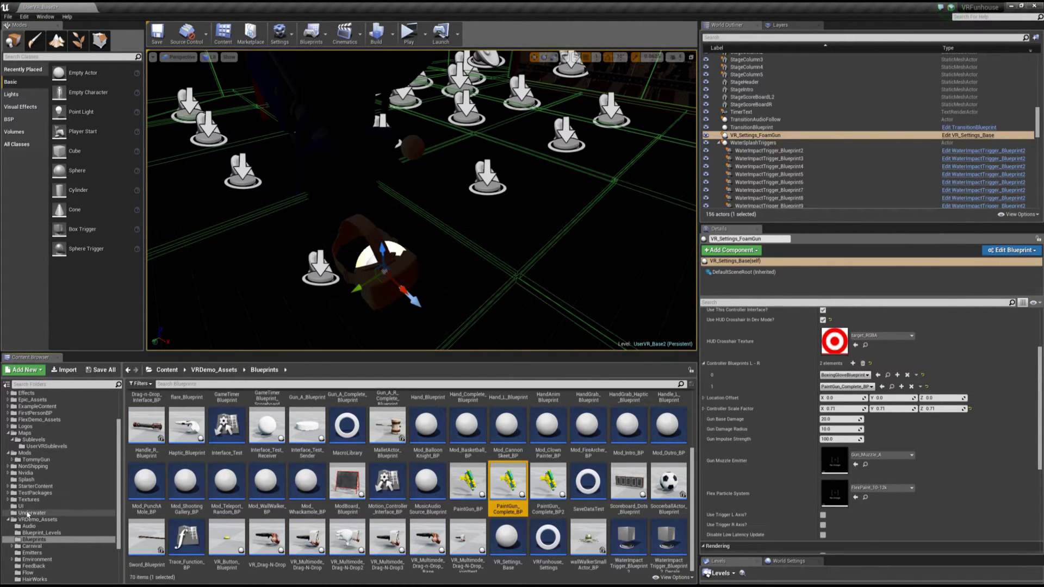
Assign BoxingGloveBlueprint to Controller Blueprints element 1 from the Blueprints folder.
{"action": "left_click", "coordinate": [37, 520]}
{"action": "left_click", "coordinate": [35, 539]}
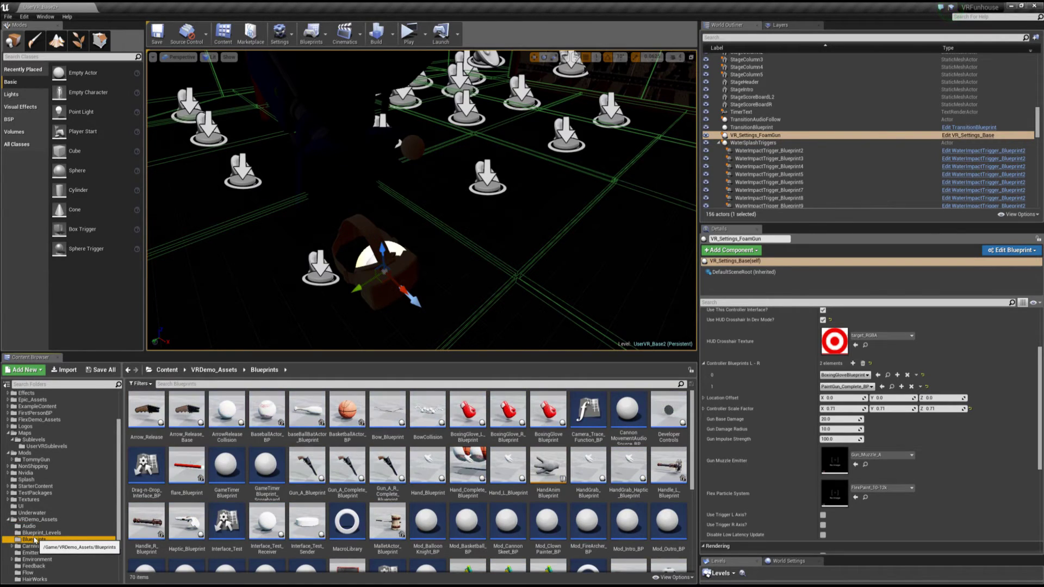
{"action": "scroll", "coordinate": [435, 463], "scroll_direction": "down", "scroll_amount": 3}
{"action": "scroll", "coordinate": [463, 452], "scroll_direction": "up", "scroll_amount": 3}
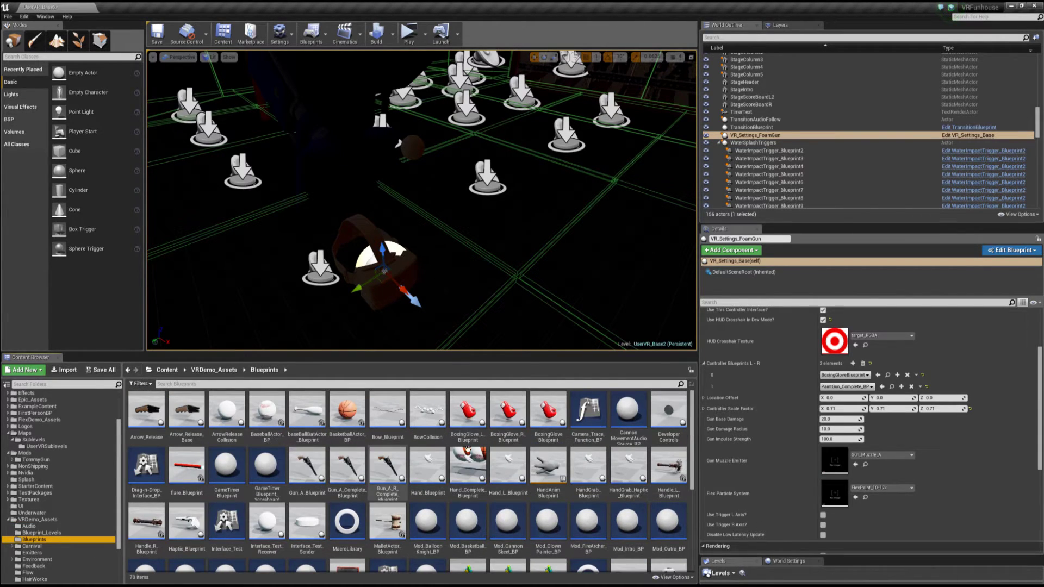
{"action": "left_click", "coordinate": [509, 414]}
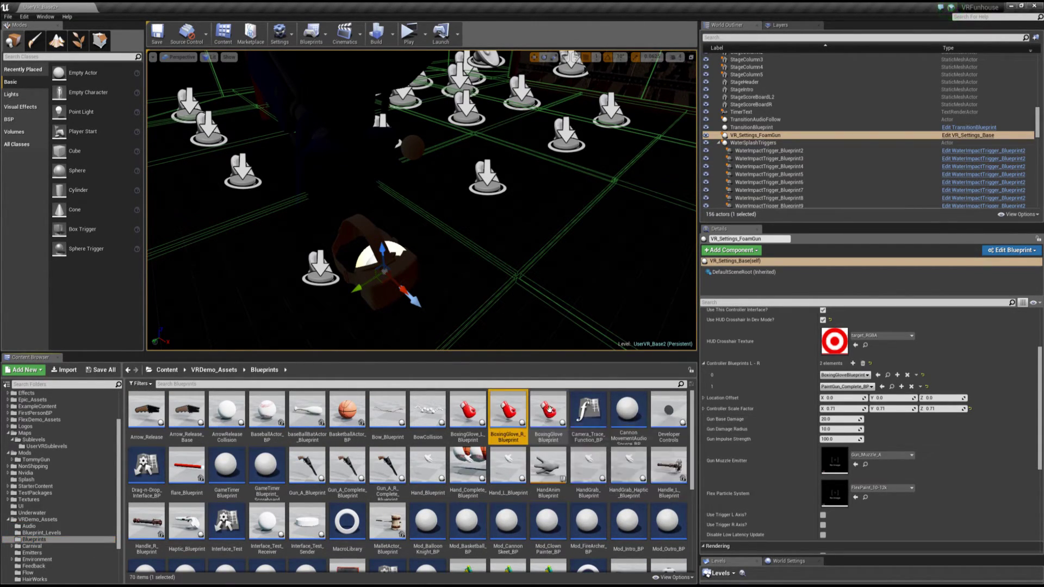
{"action": "left_click", "coordinate": [550, 409]}
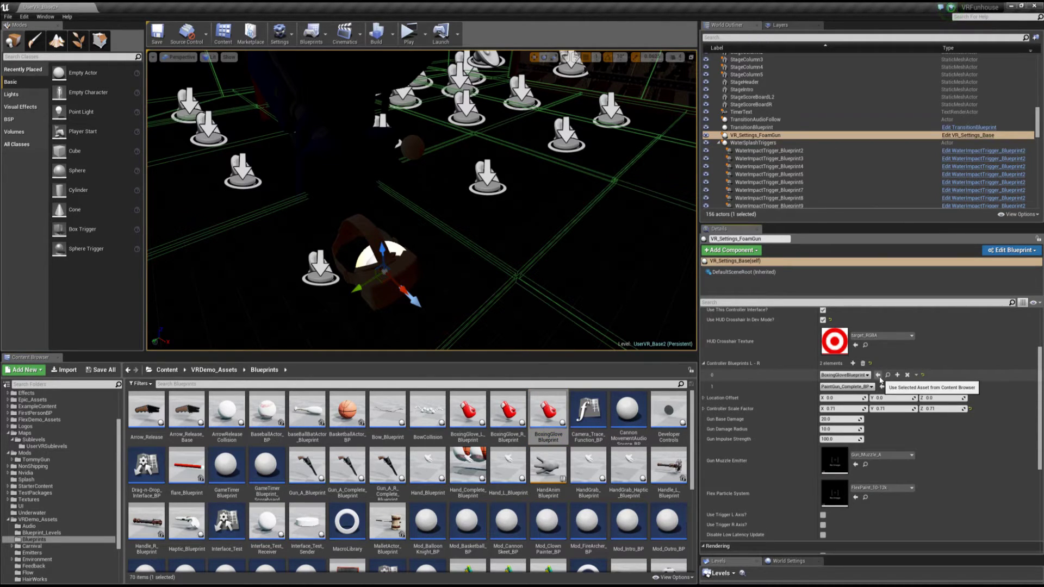
{"action": "left_click", "coordinate": [879, 387]}
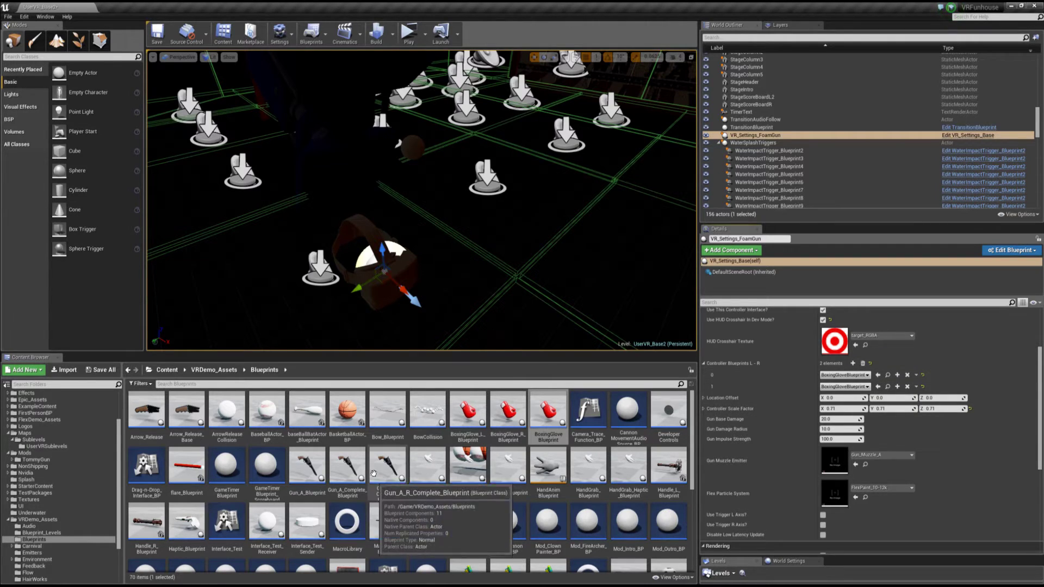
Replace element 1 with Gun_A_Complete_Blueprint and open that blueprint for editing.
{"action": "left_click", "coordinate": [348, 465]}
{"action": "left_click", "coordinate": [878, 387]}
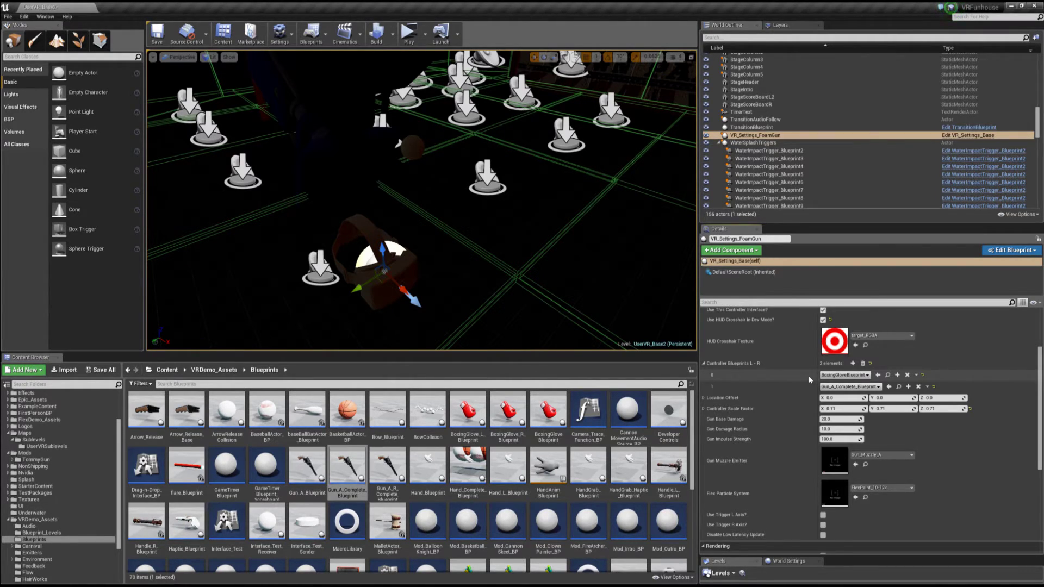
{"action": "left_click", "coordinate": [899, 386]}
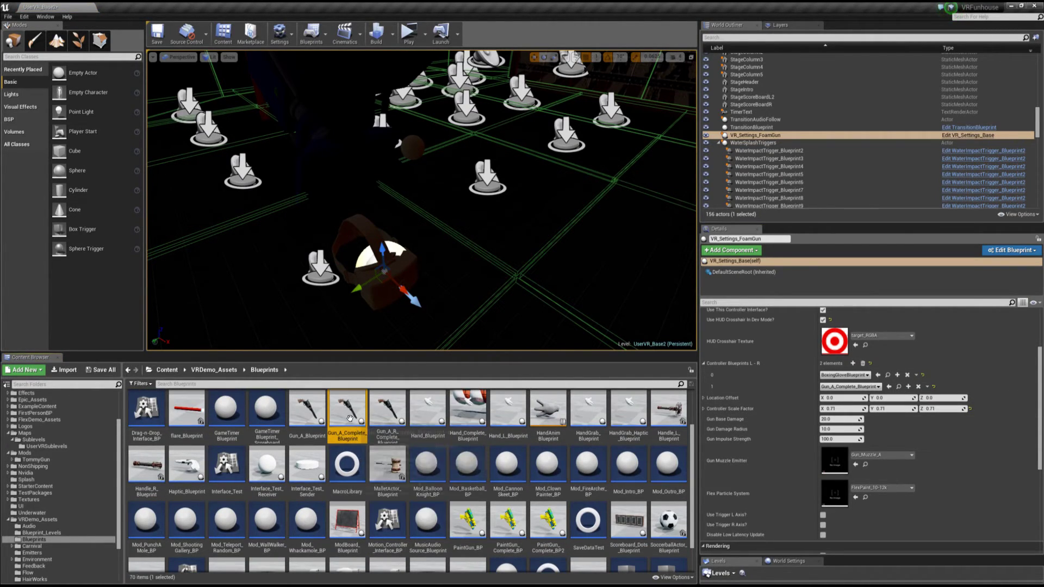
{"action": "double_click", "coordinate": [350, 417]}
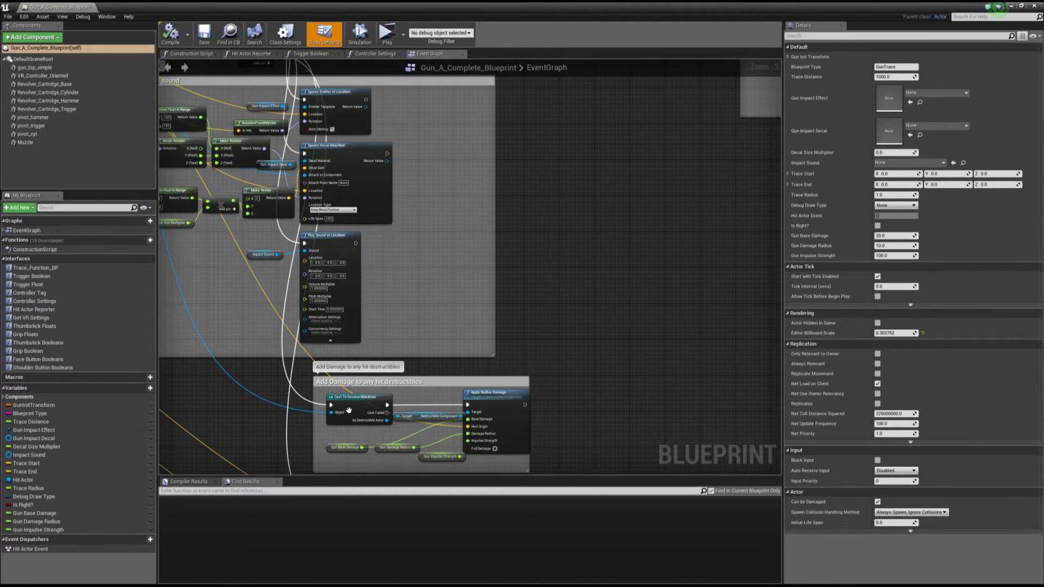
{"action": "scroll", "coordinate": [660, 310], "scroll_direction": "down", "scroll_amount": 3}
{"action": "scroll", "coordinate": [204, 138], "scroll_direction": "up", "scroll_amount": 3}
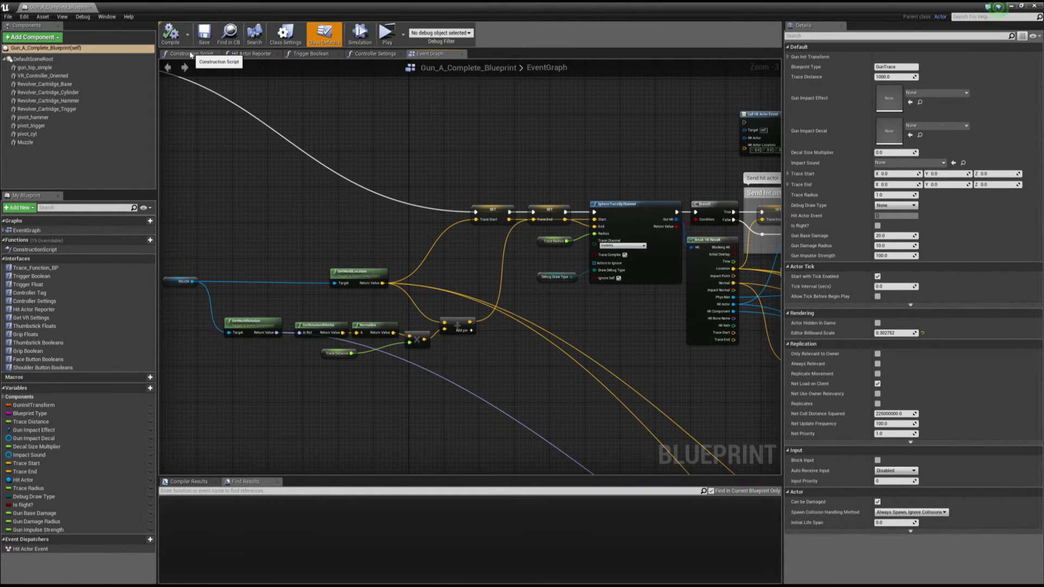
{"action": "left_click", "coordinate": [93, 7]}
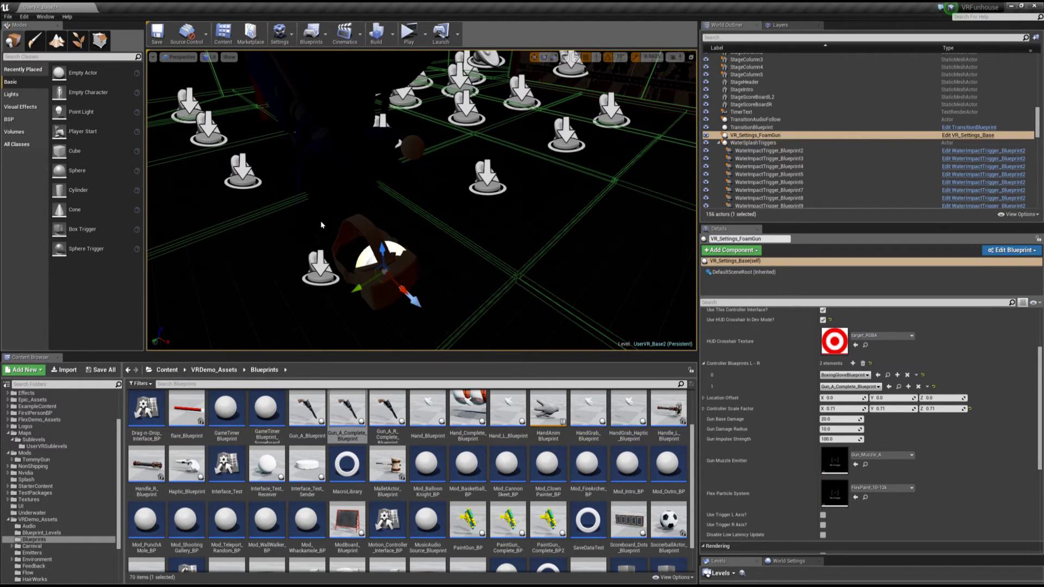
Select the right clown-painter sphere and open Mod_ClownPainter_BP in the full blueprint editor.
{"action": "left_click", "coordinate": [417, 153]}
{"action": "left_click", "coordinate": [429, 204]}
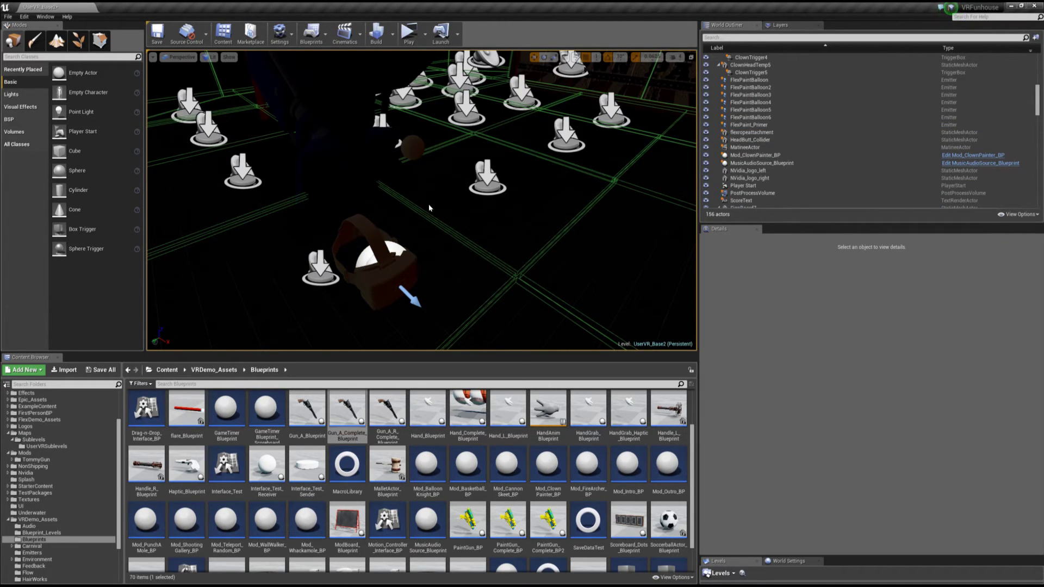
{"action": "right_click_drag", "start_coordinate": [428, 204], "coordinate": [428, 204]}
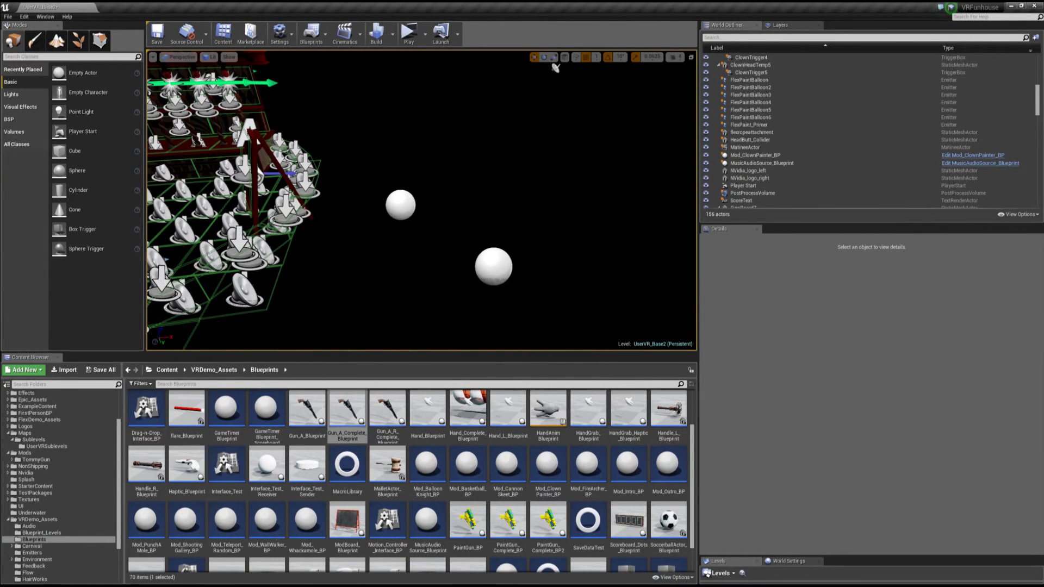
{"action": "left_click", "coordinate": [496, 260]}
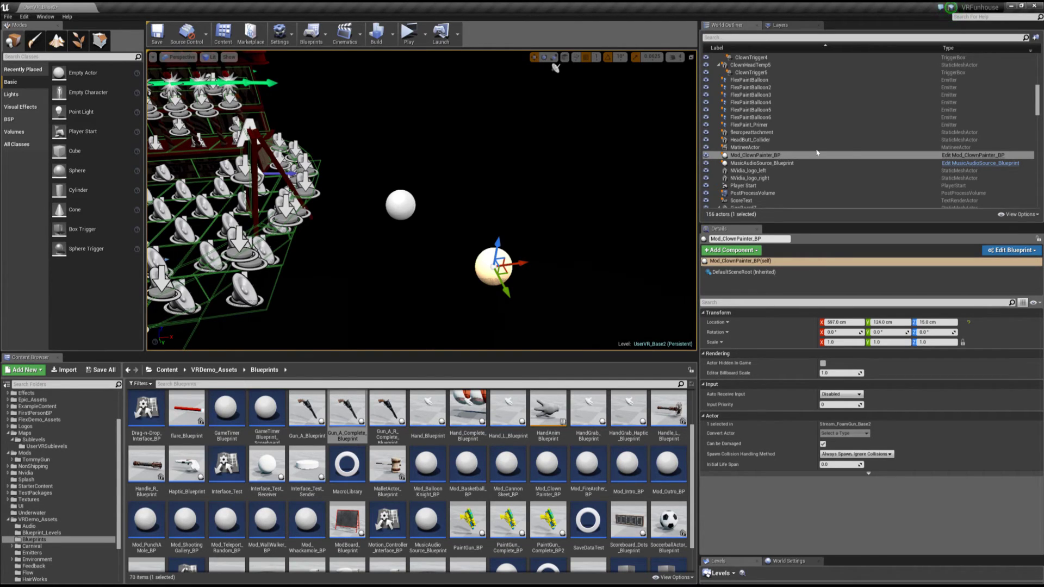
{"action": "left_click", "coordinate": [998, 156]}
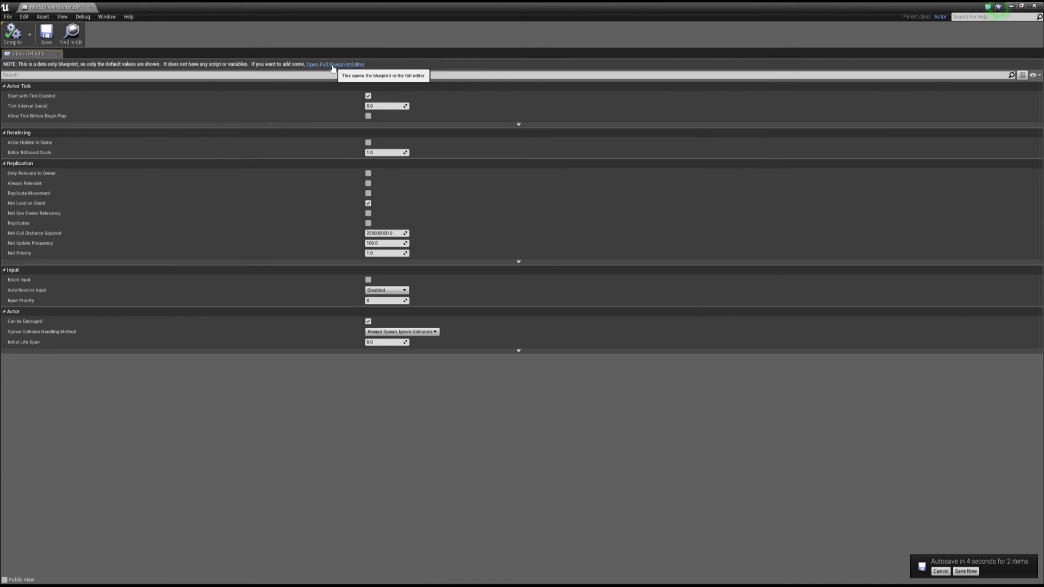
{"action": "left_click", "coordinate": [333, 65]}
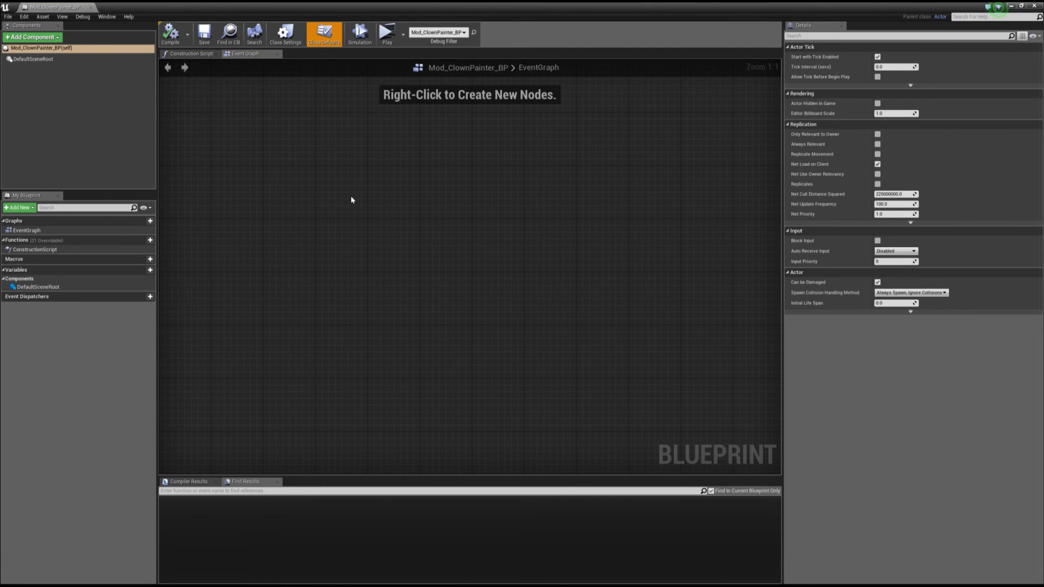